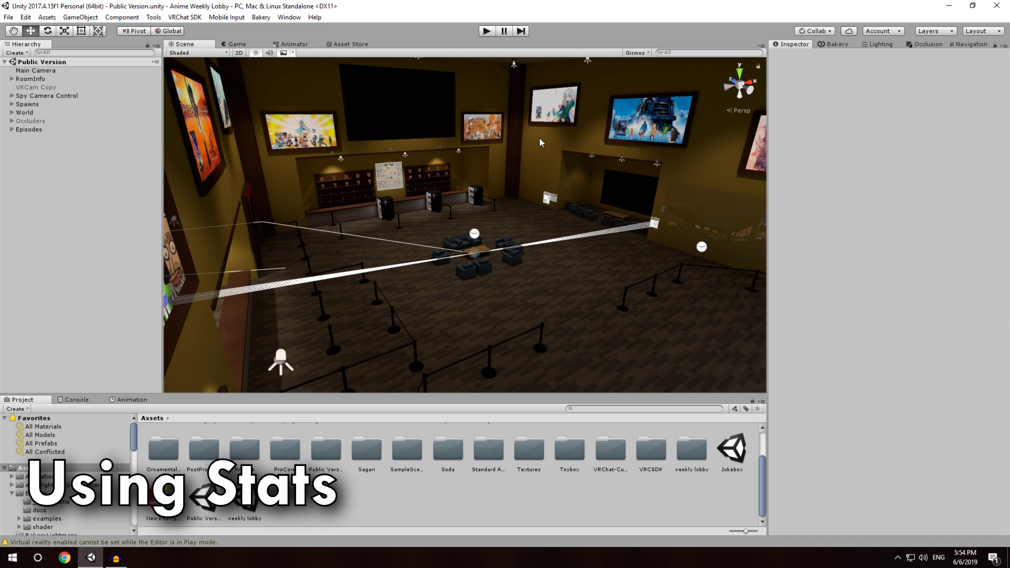
Select the Main Camera and frame it in the Scene view to check its placement in the lobby
click(53, 70)
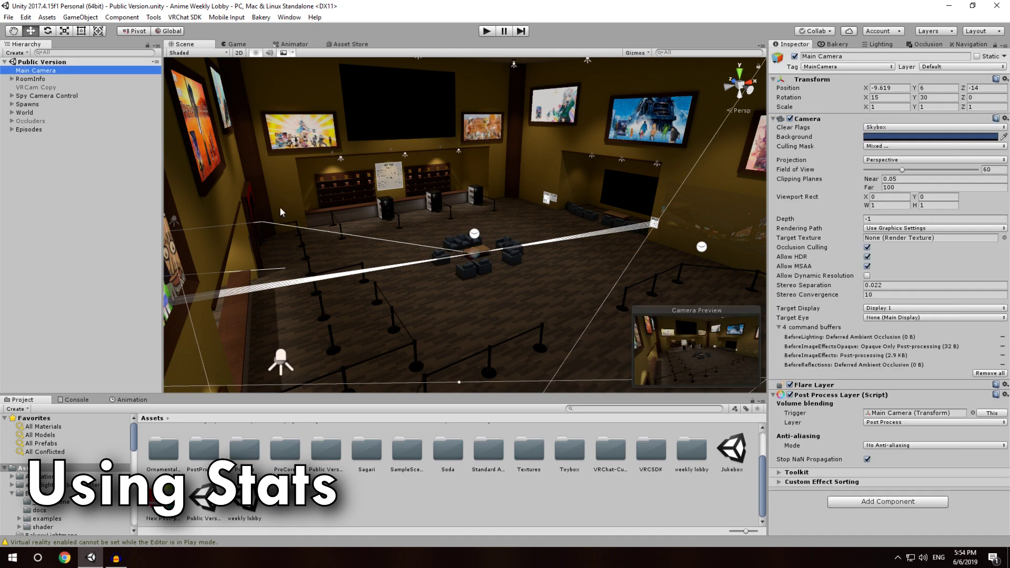
alt+drag(310, 213, 271, 262)
key(f)
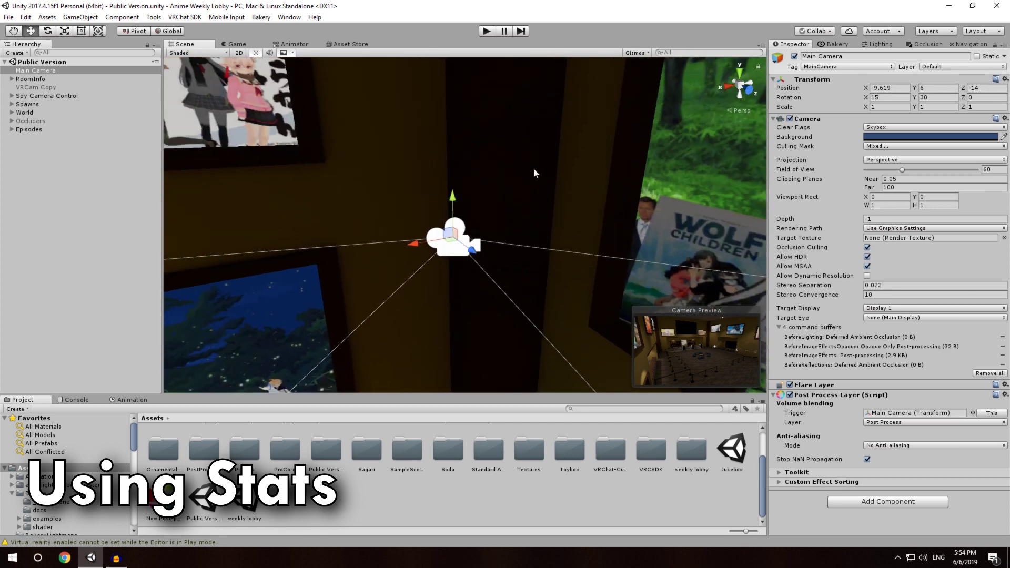
right_click(49, 166)
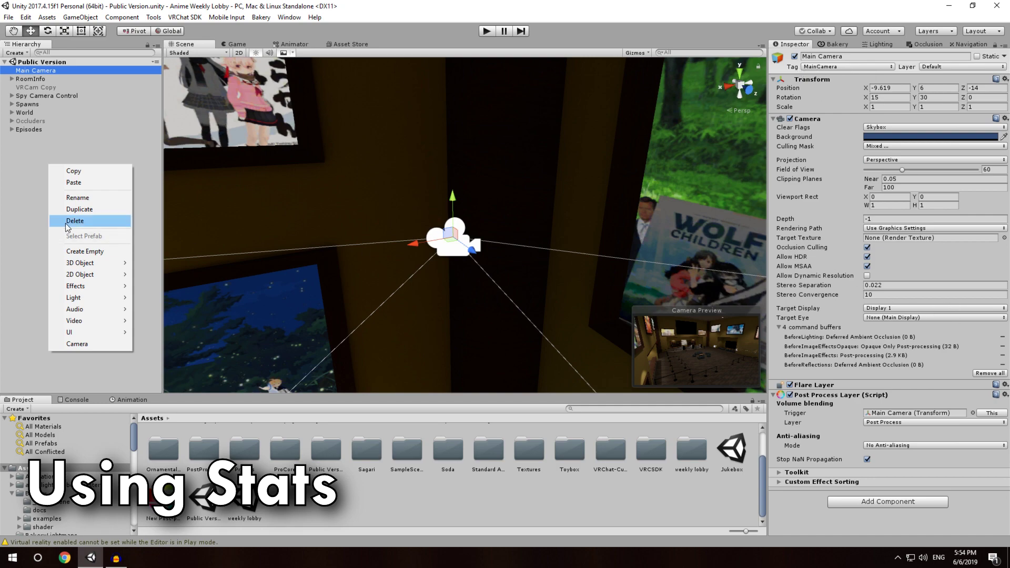
click(148, 226)
mouse_move(493, 222)
alt+mouse_down()
mouse_move(653, 232)
mouse_move(505, 216)
alt+mouse_up()
Start Play mode and turn on the Statistics overlay in the Game view
click(486, 30)
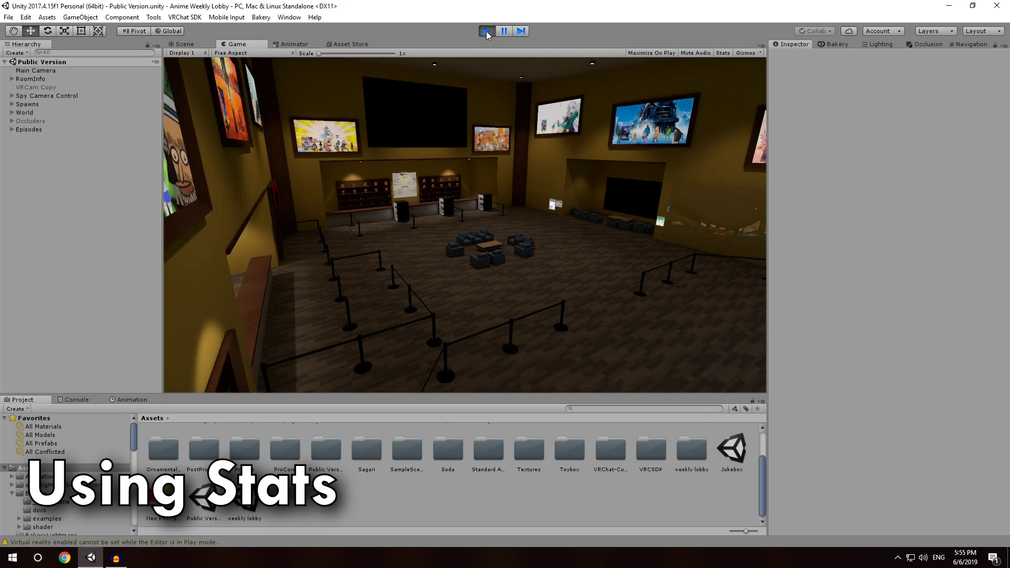
click(175, 45)
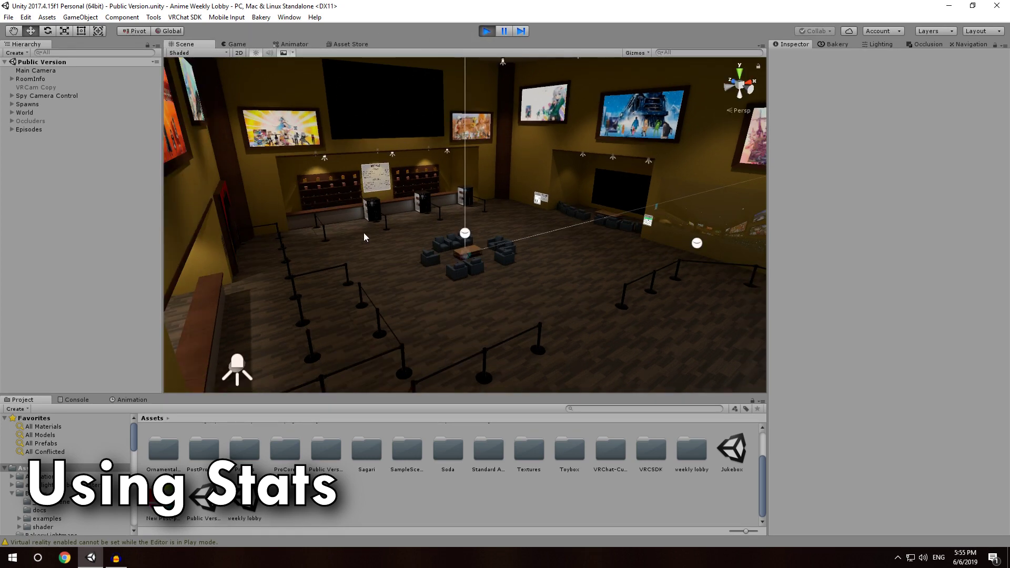
click(238, 44)
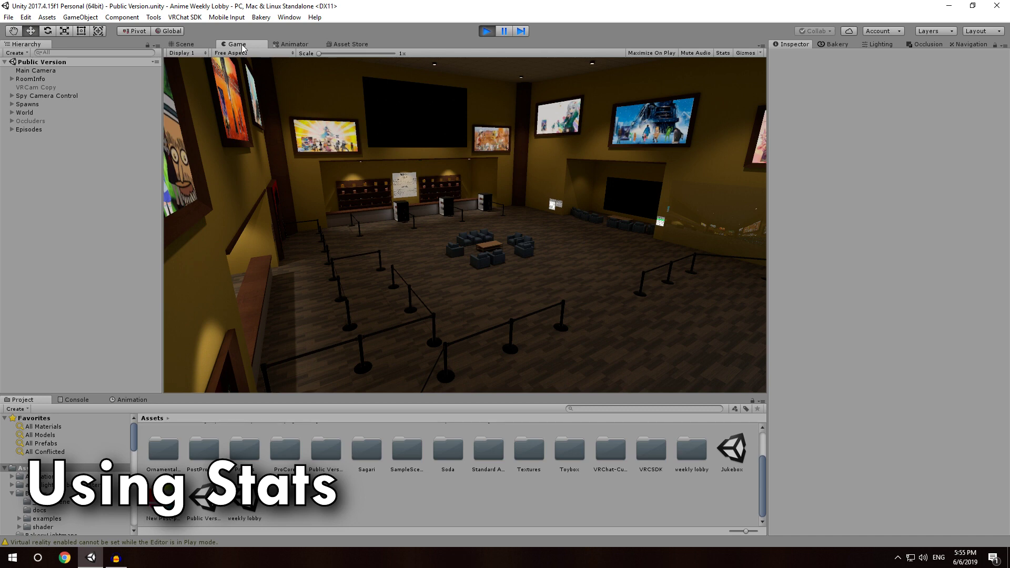
click(727, 53)
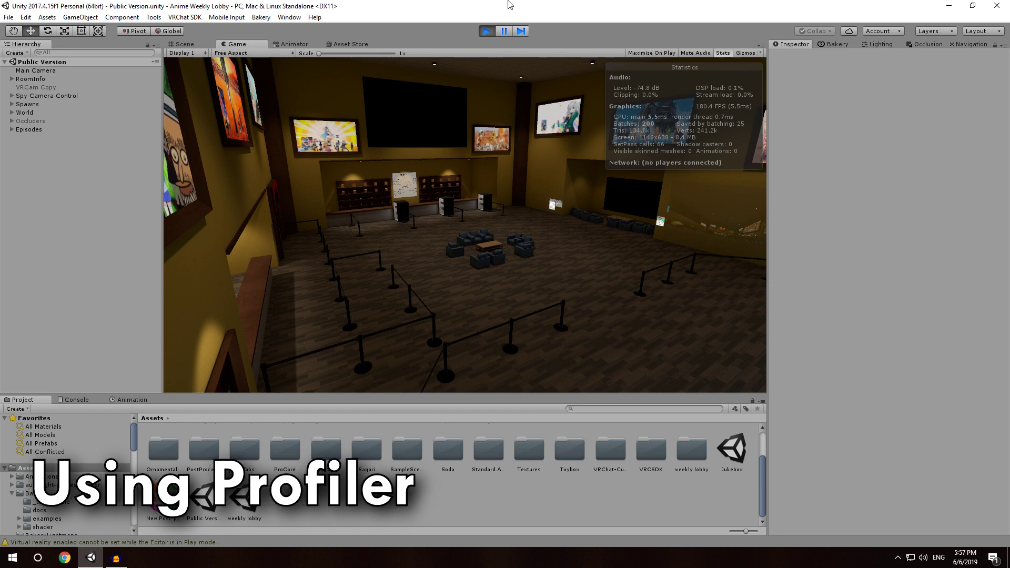
Open the Profiler and select its Rendering module
click(290, 17)
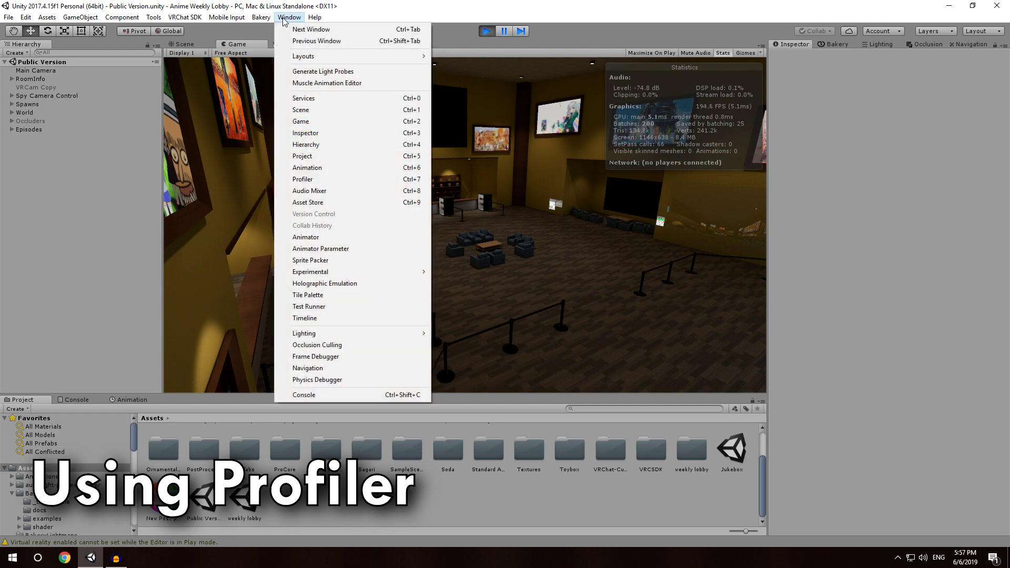
click(334, 179)
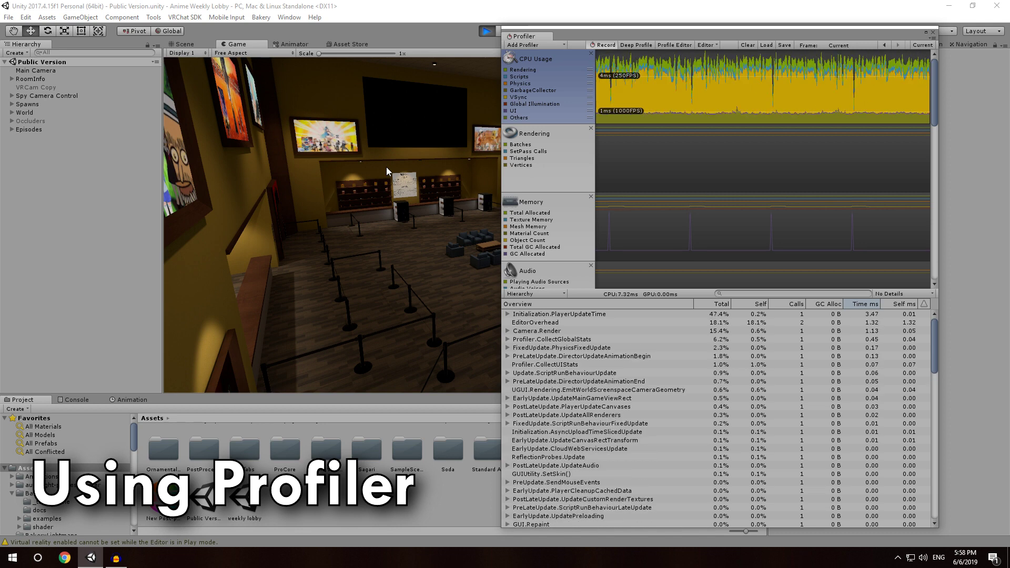
click(561, 139)
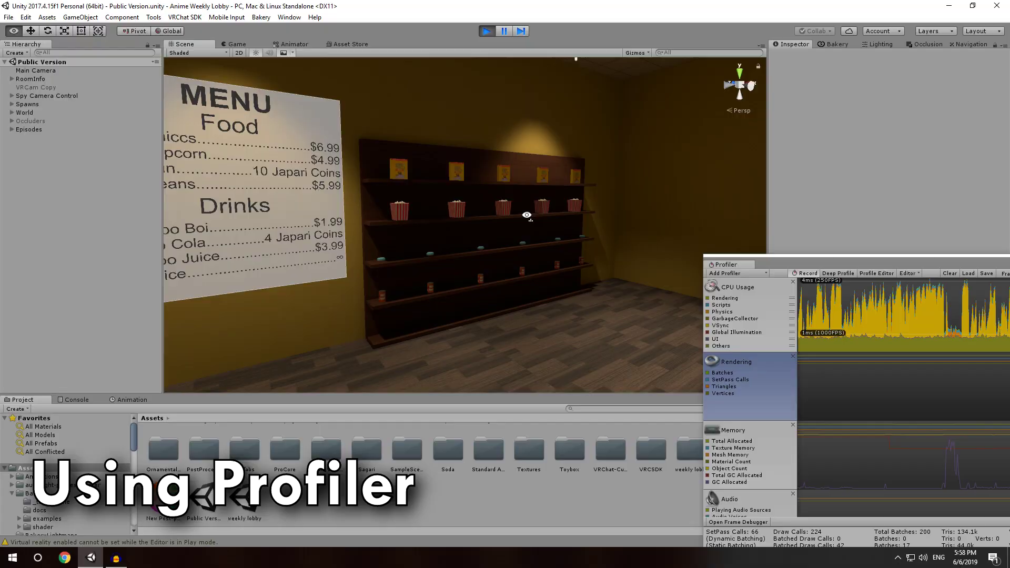
Select the Kemono soda can in the Fridge (1) display in the Scene view, and bring the whole Profiler window back into view
right_drag(527, 215, 444, 251)
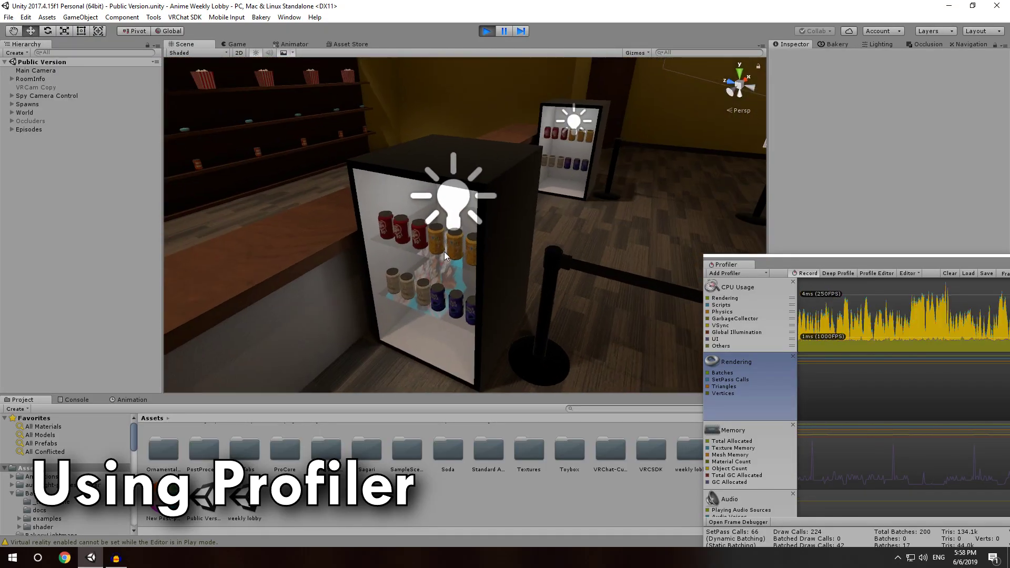
click(438, 247)
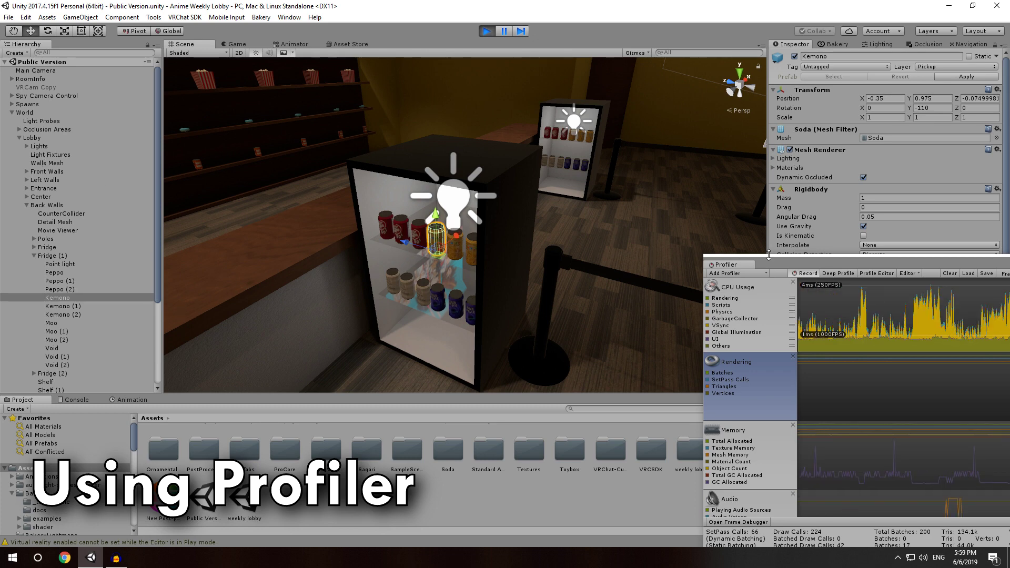
click(832, 266)
drag(832, 266, 545, 71)
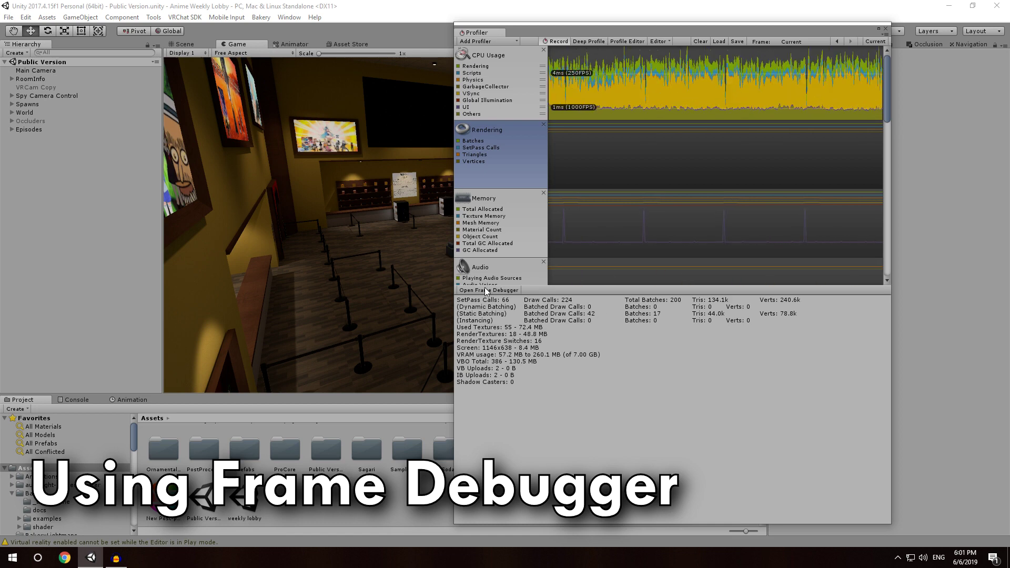
Close the Profiler, open the Frame Debugger and enable it
click(885, 32)
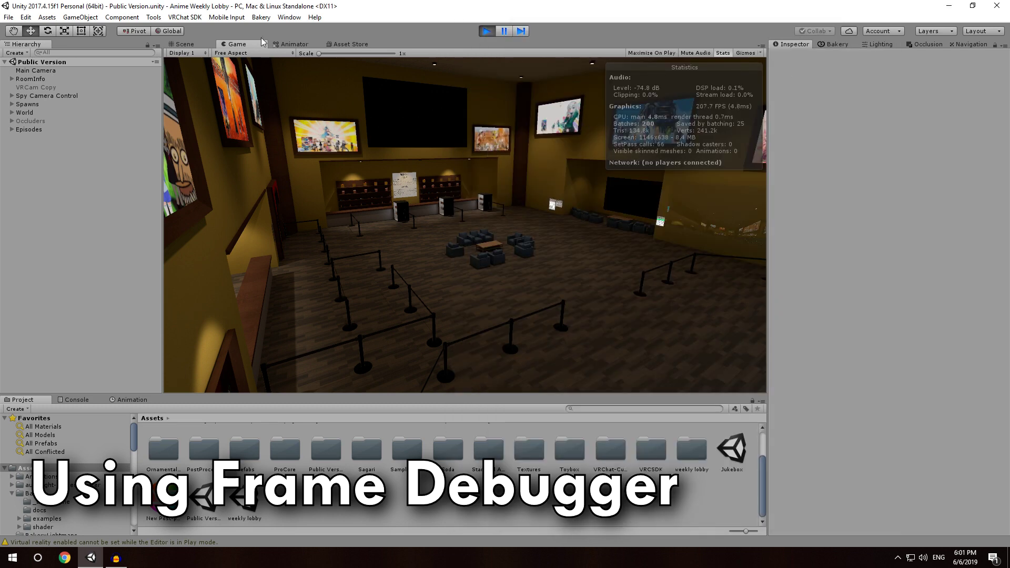
click(284, 18)
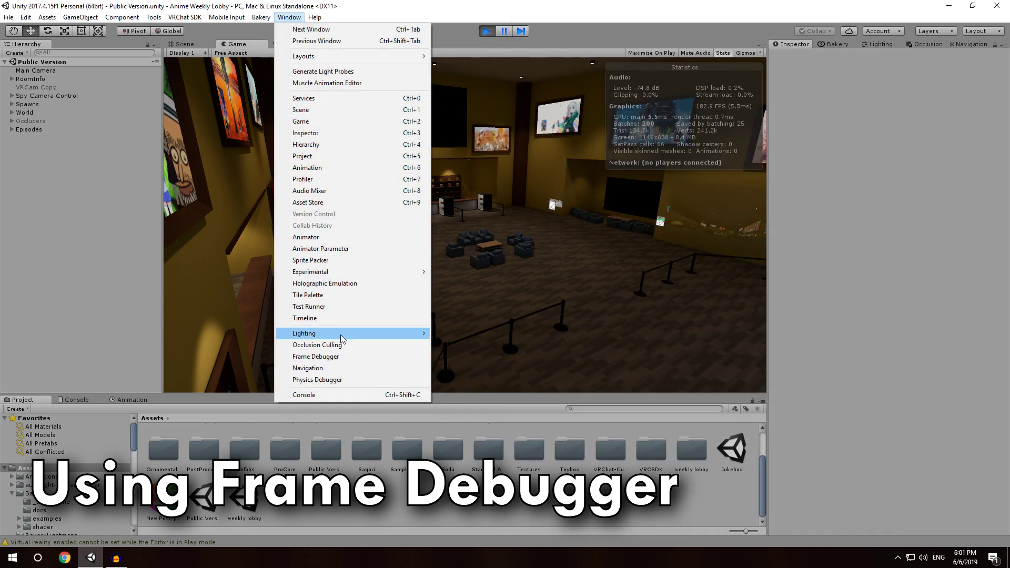
click(335, 357)
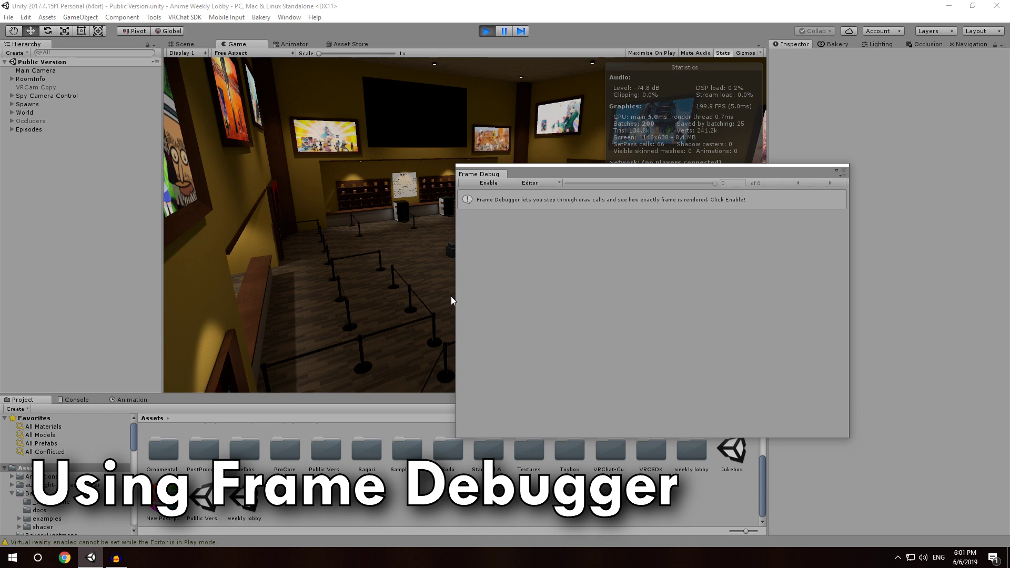
click(499, 182)
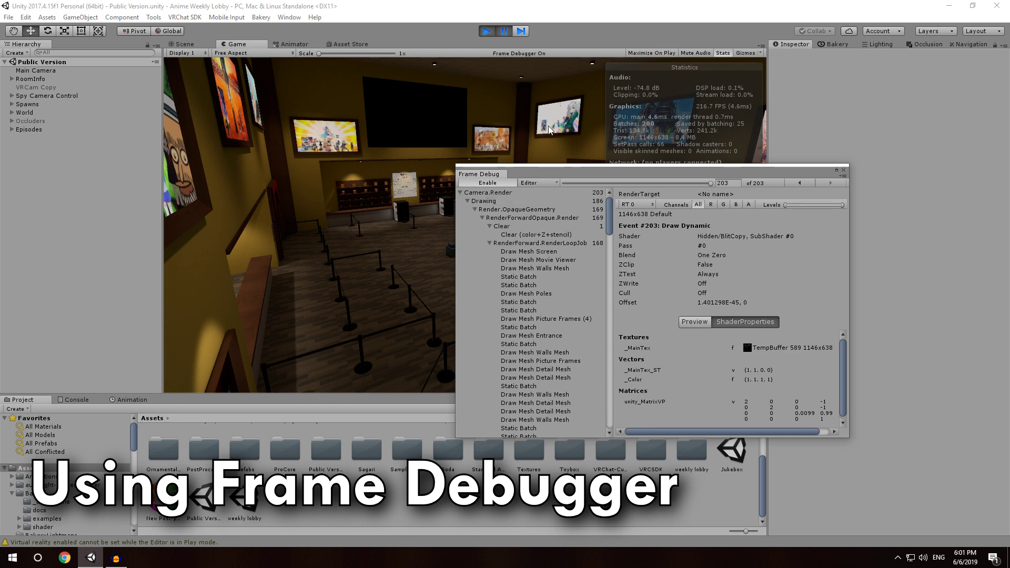
Show the Game view with the Frame Debugger window moved aside, and rewind the frame to event 1, Clear (color+Z+stencil)
key(ctrl+1)
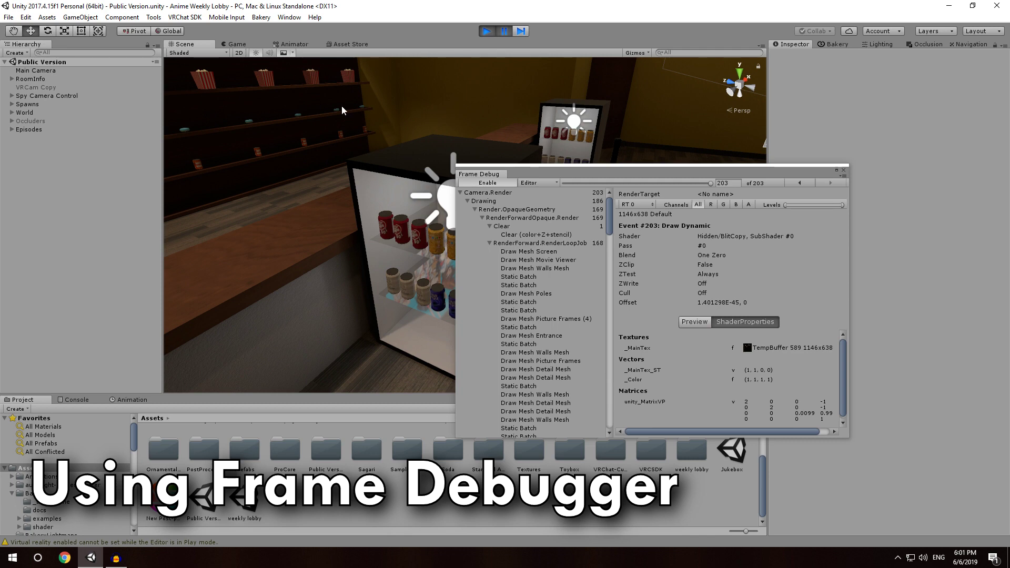
click(233, 45)
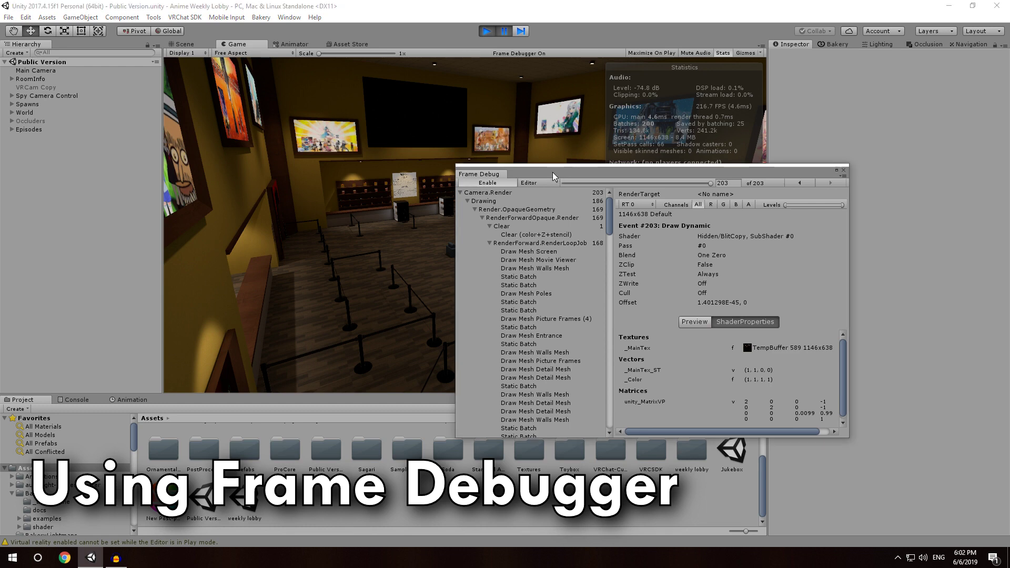
drag(553, 172, 589, 198)
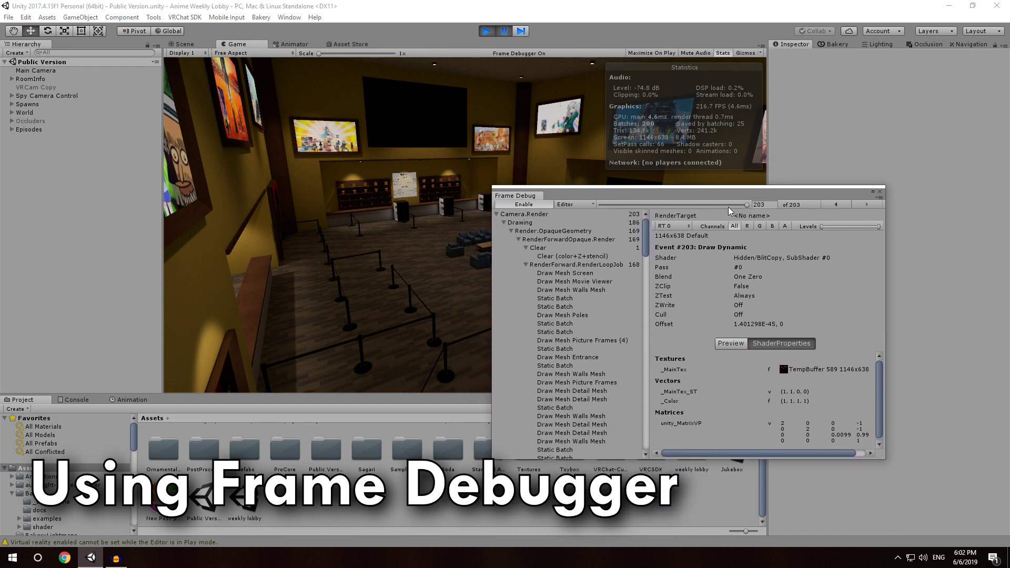
drag(749, 208, 702, 273)
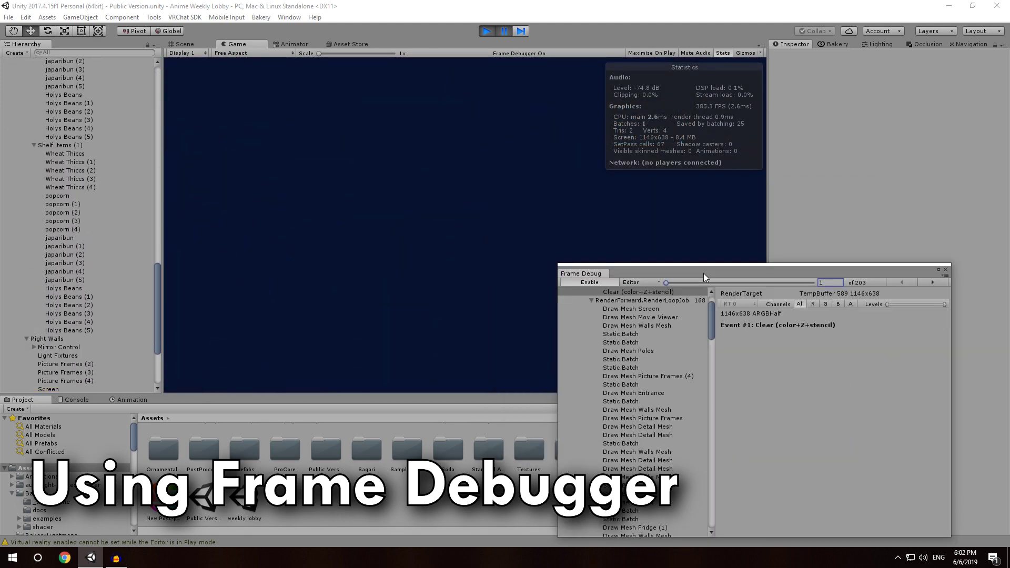
Advance through the Frame Debugger's draw events one at a time from event 1 to event 9, checking why each call is not batched
key(Right)
key(Right)
key(Right)
key(Right)
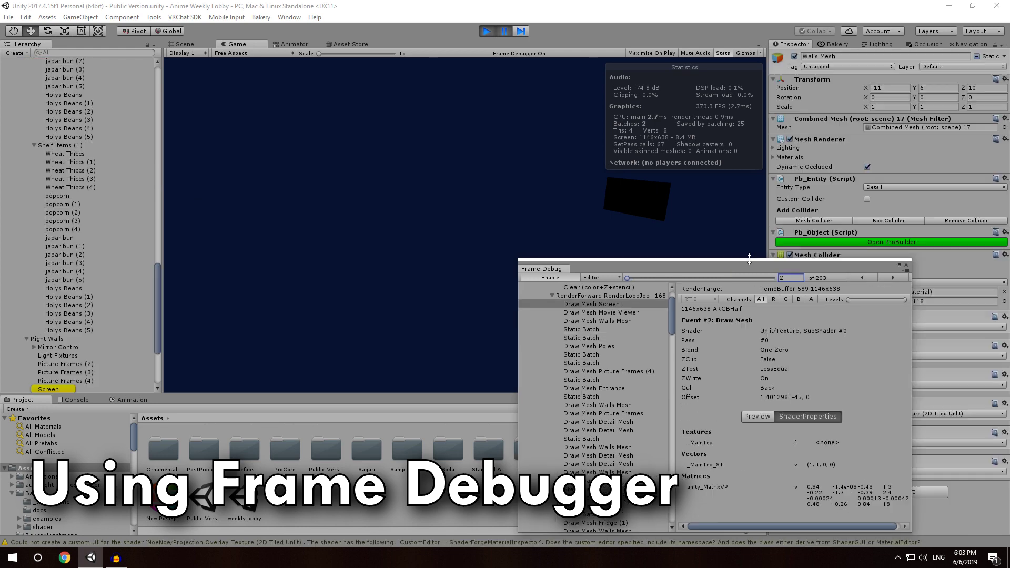
key(Right)
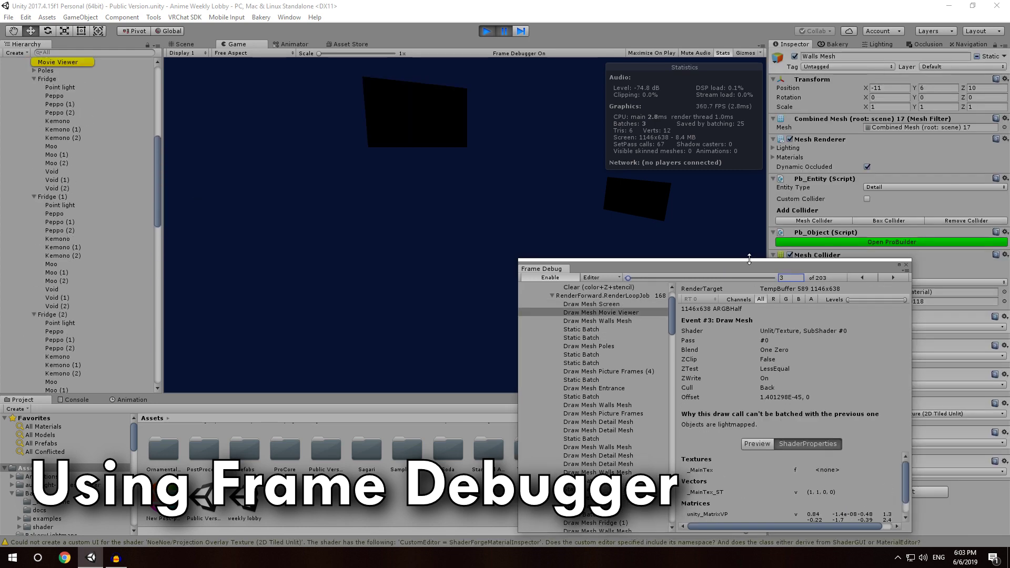
key(Right)
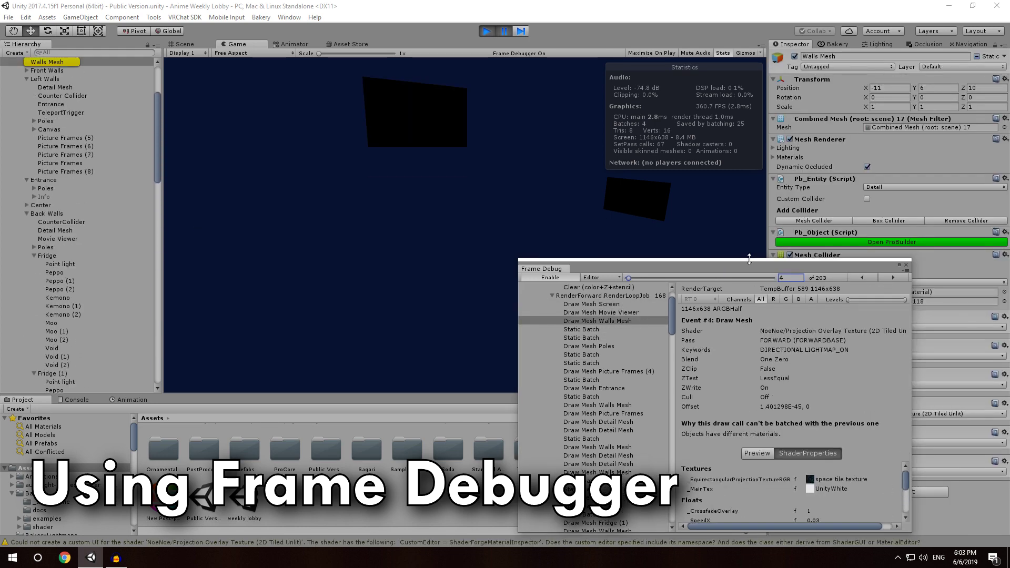
key(Right)
key(Right)
key(Right)
key(Right)
key(Right)
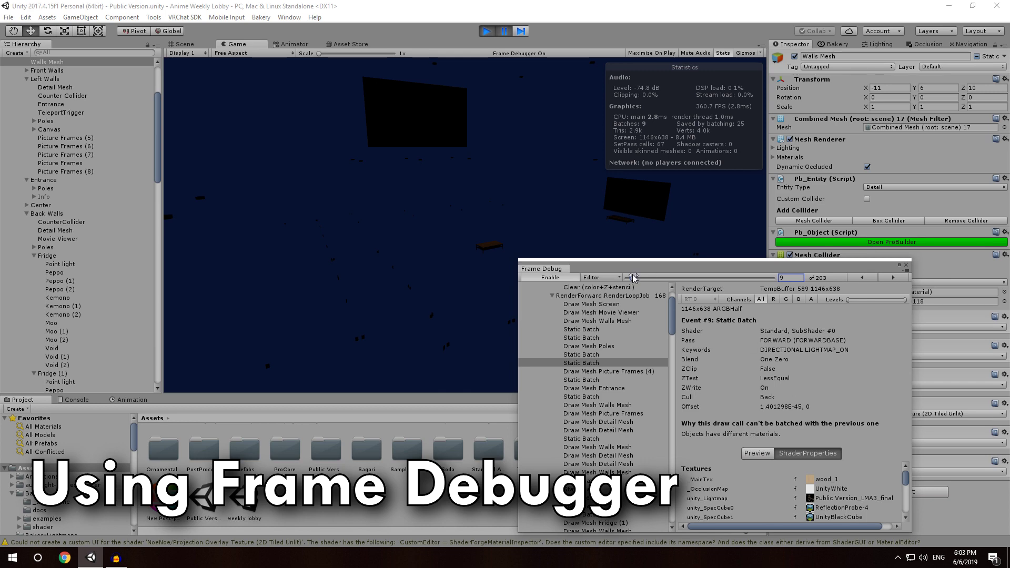
Go back through the draw events to event 2, Draw Mesh Screen
key(Left)
key(Left)
key(Left)
key(Left)
key(Left)
key(Left)
key(Left)
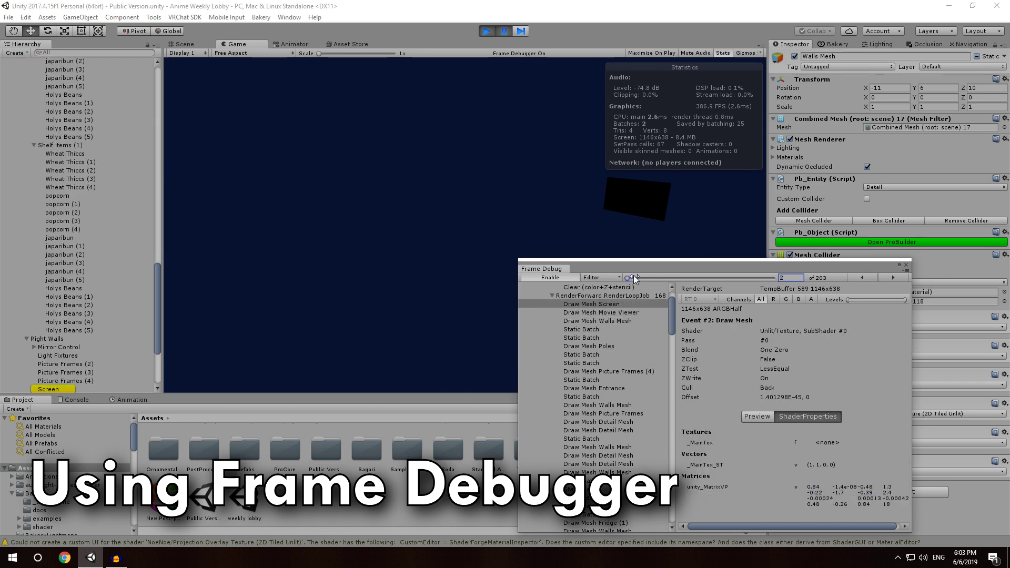
Advance from event 2 to the Static Batch at event 8, comparing each draw call's batching explanation
key(Right)
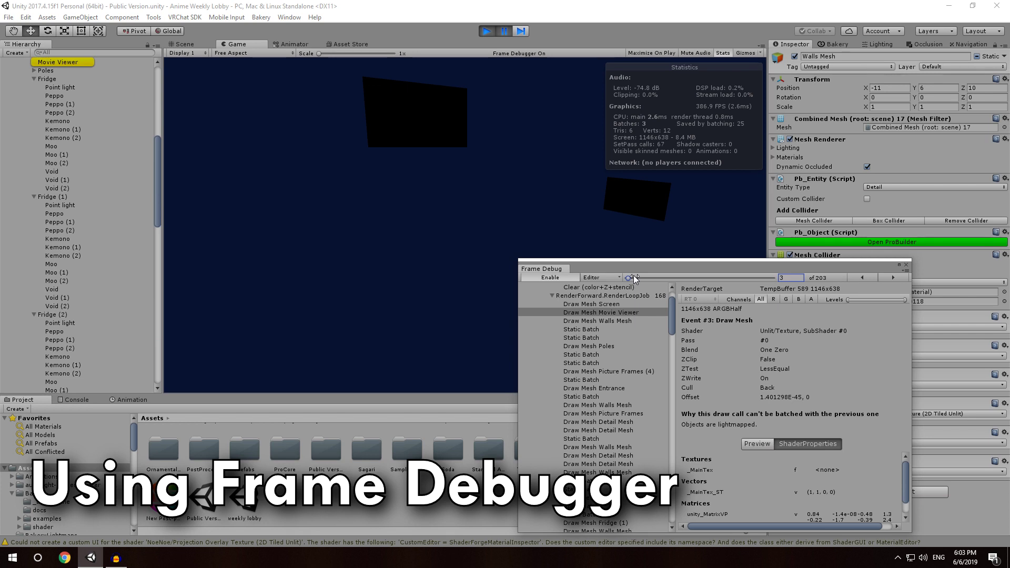
key(Right)
key(Right)
key(Right)
key(Right)
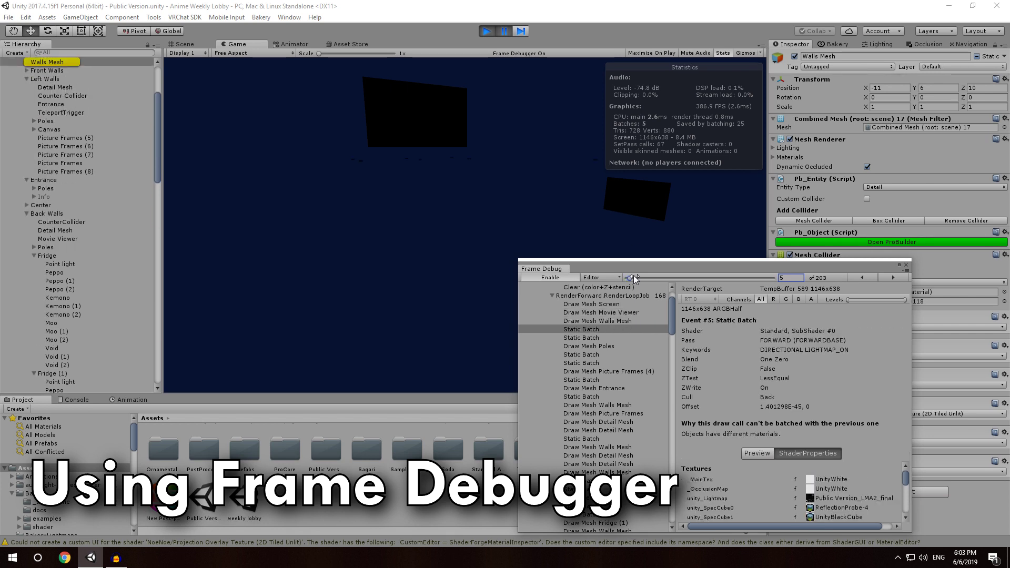
key(Right)
key(Right)
key(Right)
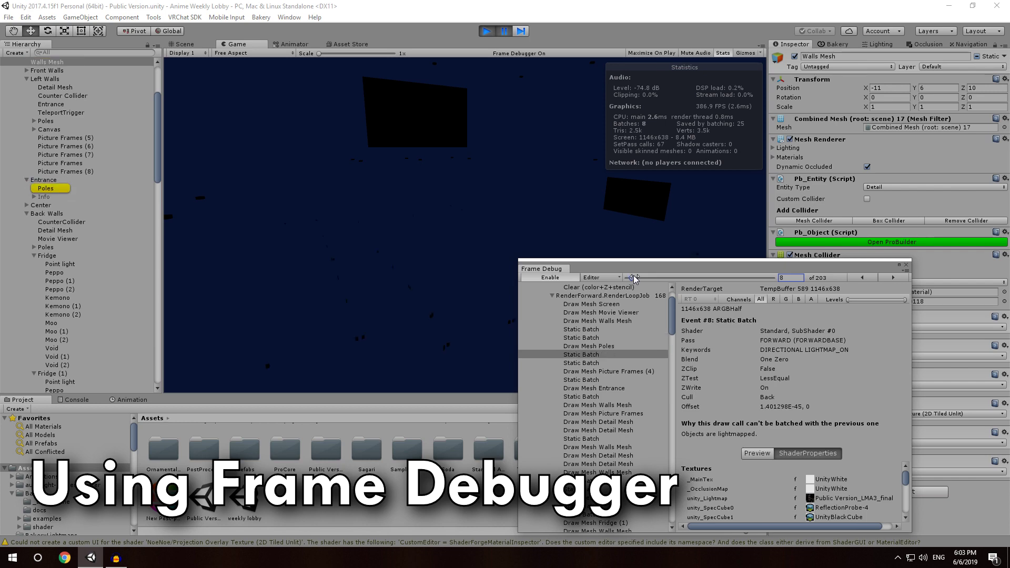
Continue through the wall, picture frame and detail mesh draw calls to the Static Batch at event 18
key(Right)
key(Right)
key(Right)
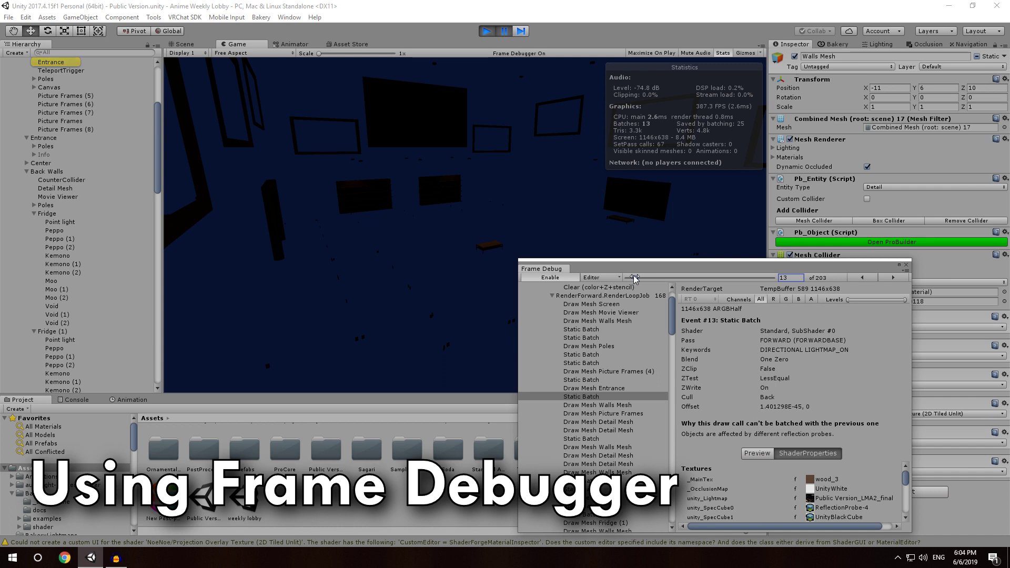
key(Right)
key(Right)
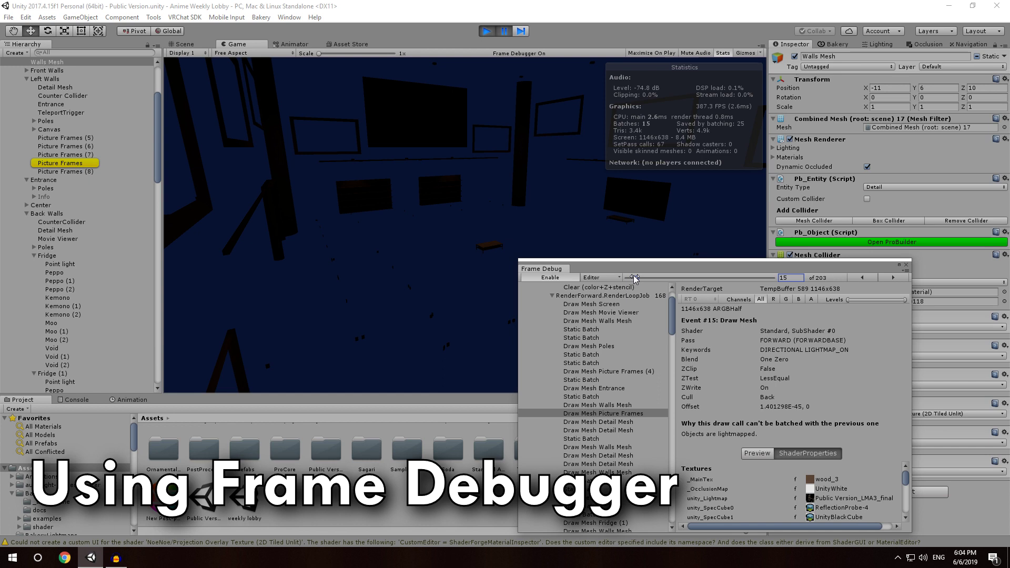
key(Left)
key(Right)
key(Right)
key(Right)
key(Right)
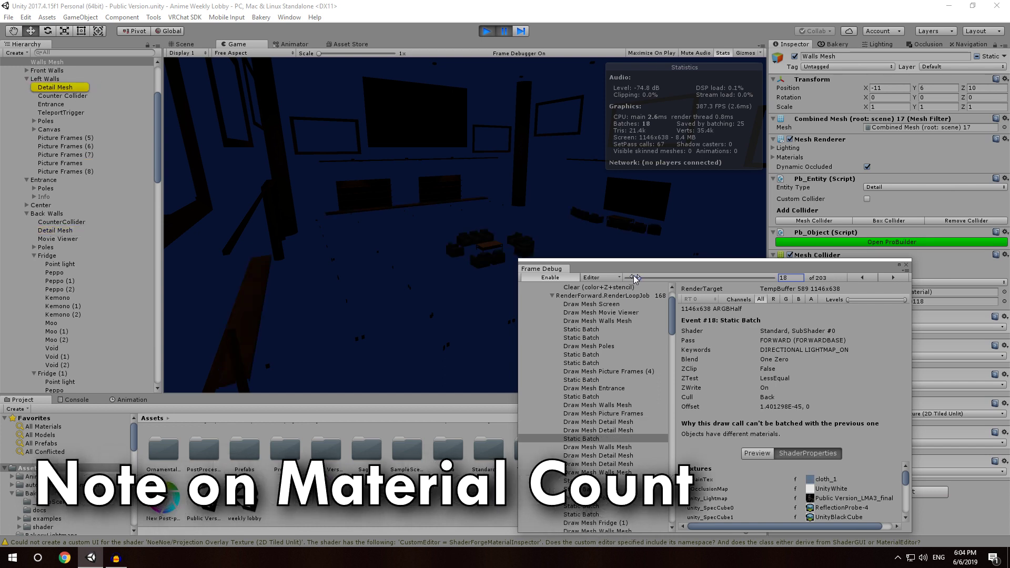
Review the draw events following event 18, up to the Static Batch at event 23
key(Right)
key(Right)
key(Right)
key(Right)
key(Right)
key(Right)
key(Right)
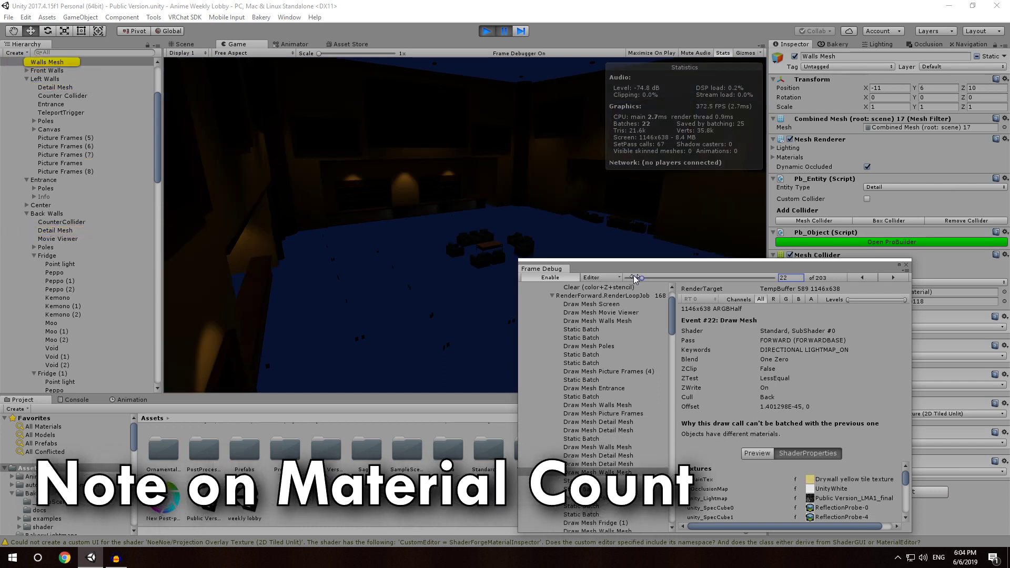
key(Left)
key(Left)
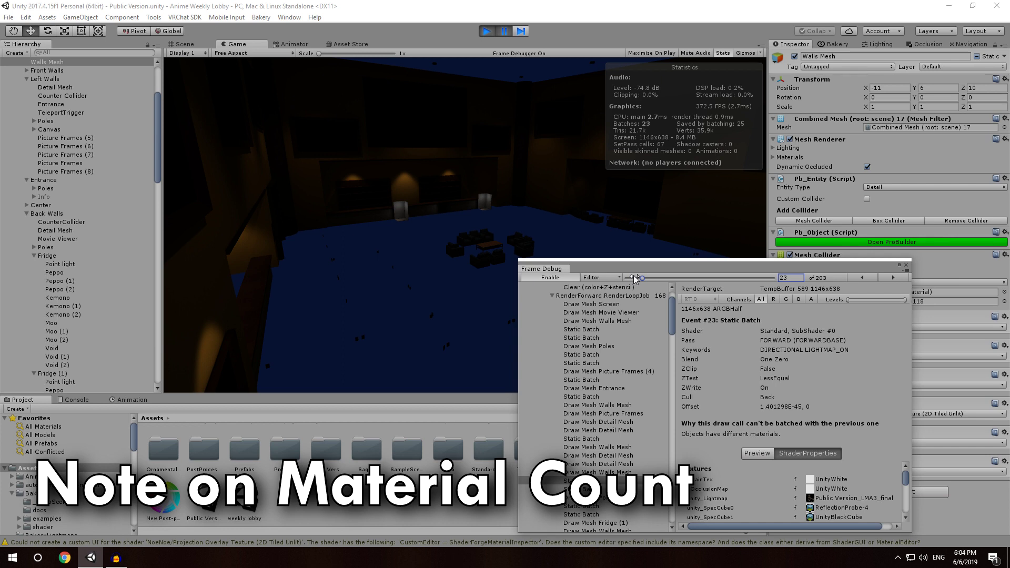
Advance the frame to event 28, Draw Mesh Fridge (1), to examine its batching explanation
key(Right)
key(Right)
key(Right)
key(Right)
key(Right)
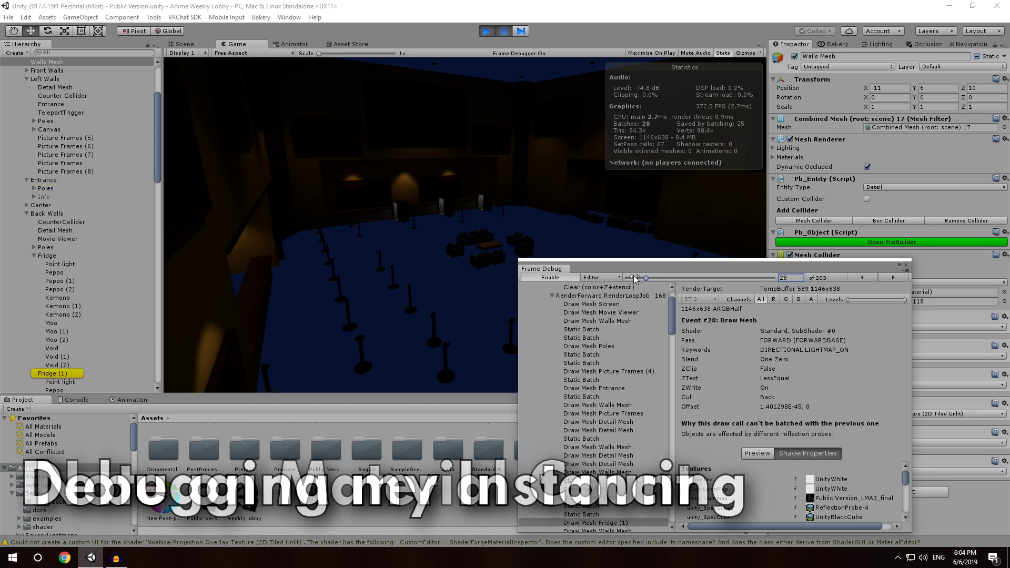
Advance the frame from event 28 to event 35, Draw Mesh Picture Frames, checking each draw call's batching explanation
key(Right)
key(Right)
key(Right)
key(Right)
key(Right)
key(Right)
key(Right)
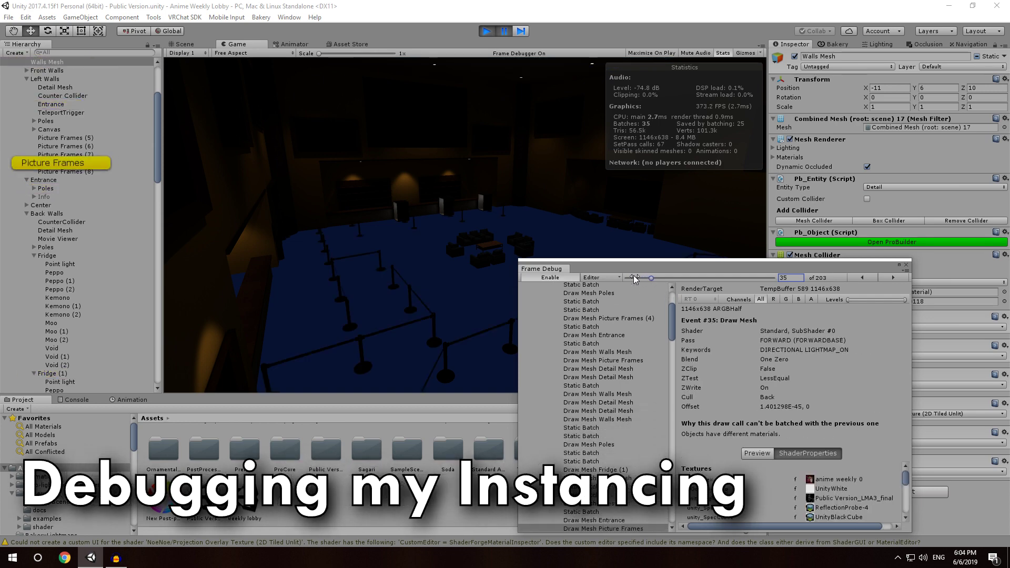
Continue to event 41, Draw Mesh Holys Beans (2), to examine why the shelf items are not batched
key(Right)
key(Right)
key(Right)
key(Right)
key(Right)
key(Right)
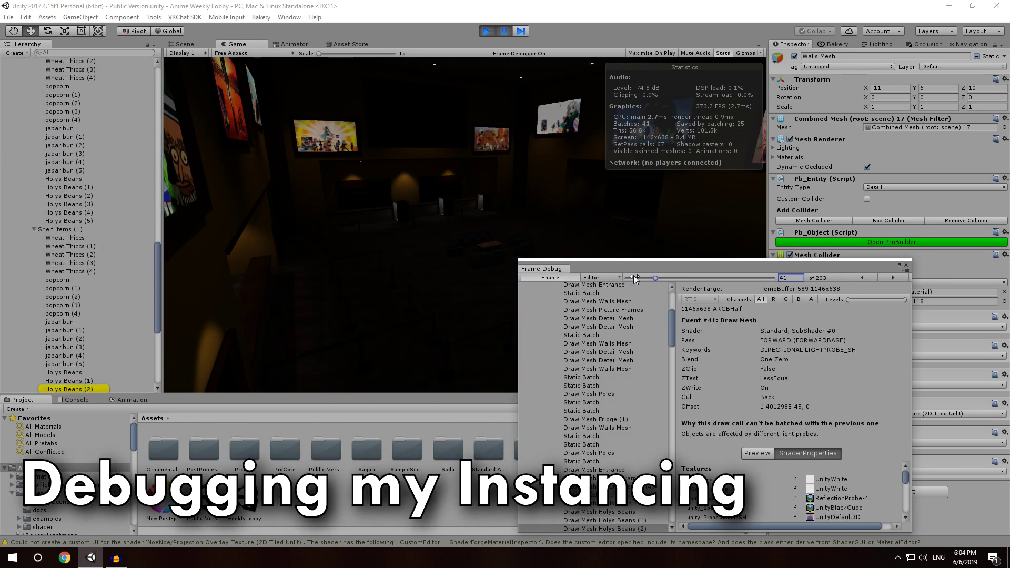
Review the remaining Holys Beans draw calls up to event 45, Draw Mesh Kemono (2)
key(Right)
key(Right)
key(Right)
key(Right)
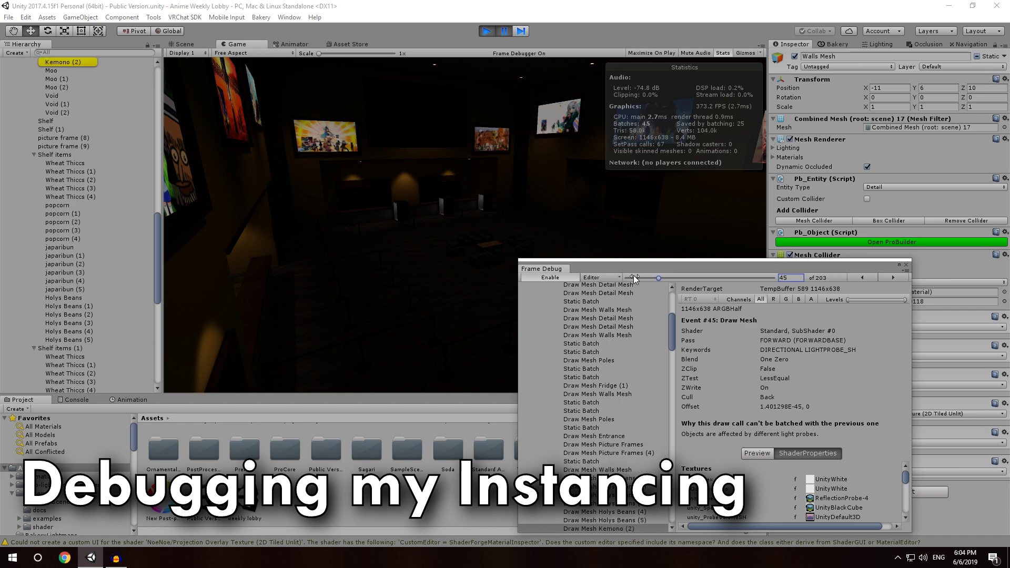
Return to the first Holys Beans draw call at event 39 and compare its batching explanation with event 40
key(Left)
key(Left)
key(Left)
key(Left)
key(Left)
key(Left)
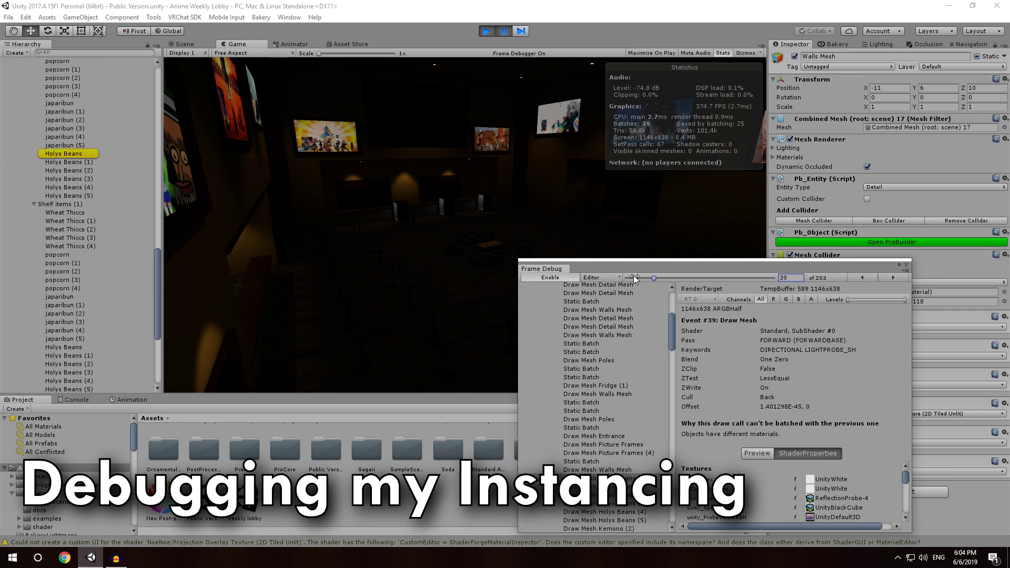
key(Right)
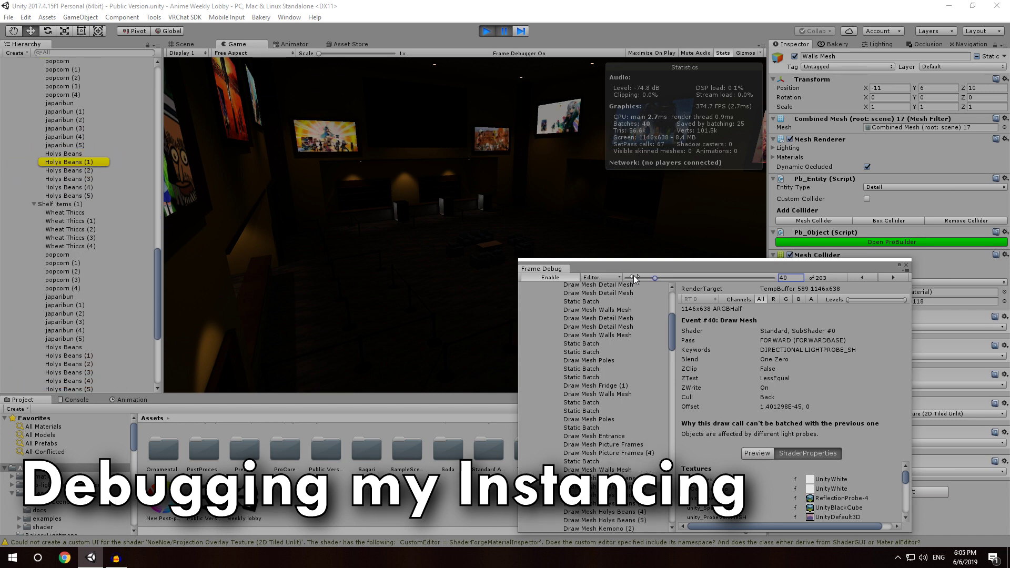
Step forward again from event 40 to the Kemono (2) draw call at event 45
key(Right)
key(Right)
key(Right)
key(Right)
key(Right)
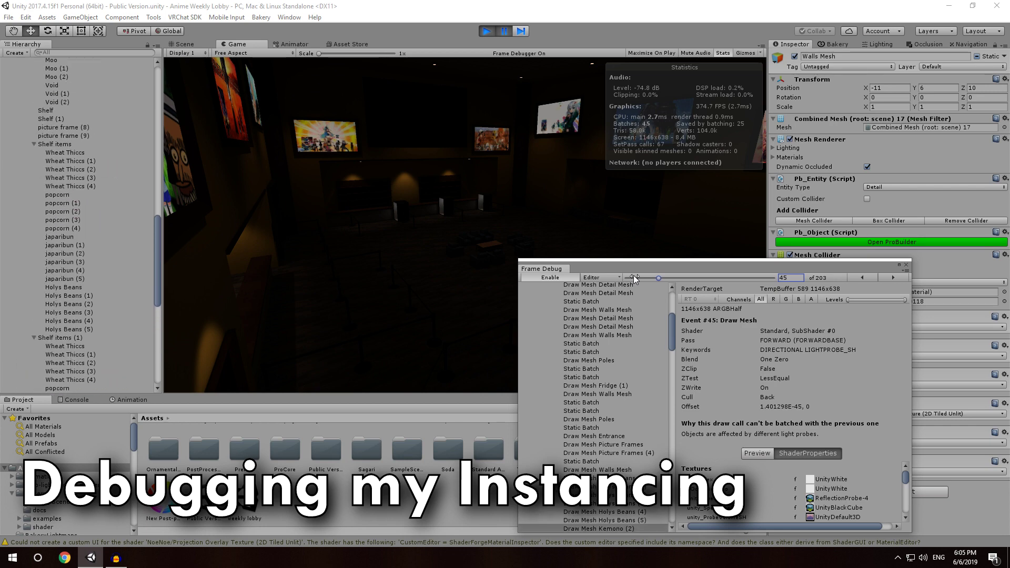
Go through the individual fridge drink draw calls up to event 58, Draw Mesh Void (2)
key(Right)
key(Right)
key(Right)
key(Right)
key(Right)
key(Right)
key(Right)
key(Right)
key(Right)
key(Right)
key(Right)
key(Right)
key(Right)
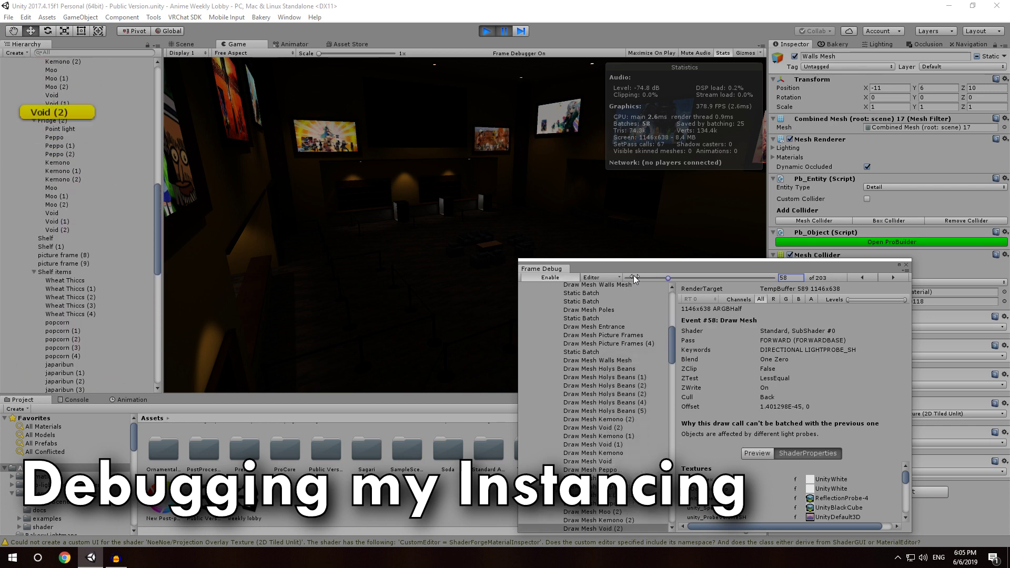
Advance through the drink, popcorn and Holys Beans draw calls to event 100, Draw Mesh Holys Beans (2)
key(Right)
key(Right)
key(Right)
key(Right)
key(Right)
key(Right)
key(Right)
key(Right)
key(Right)
key(Right)
key(Right)
key(Right)
key(Right)
key(Right)
key(Right)
key(Right)
key(Right)
key(Right)
key(Right)
key(Right)
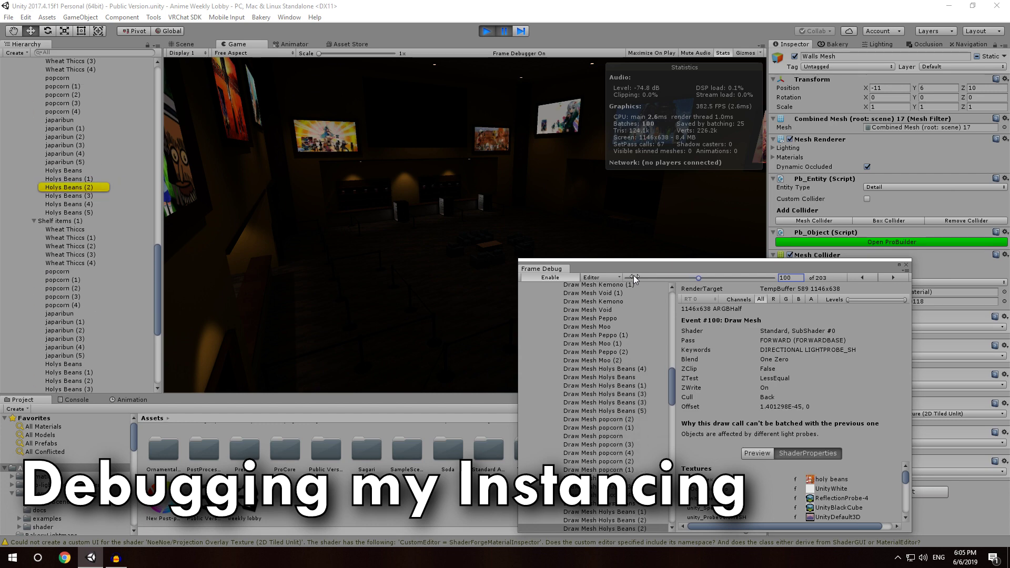
Continue past the Holys Beans meshes to the Peppo draw call at event 110 and inspect its batching explanation
key(Right)
key(Right)
key(Right)
key(Right)
key(Right)
key(Right)
key(Right)
key(Right)
key(Right)
key(Right)
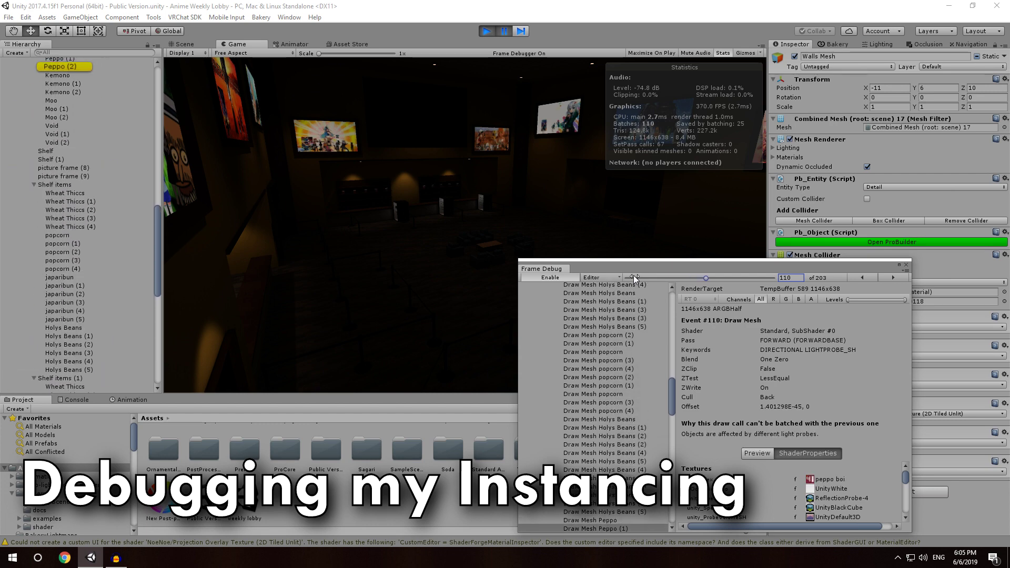
Review the Peppo, Void and Wheat Thiccs draw calls up to event 133, Draw Mesh Wheat Thiccs (3)
key(Right)
key(Right)
key(Right)
key(Right)
key(Right)
key(Right)
key(Right)
key(Right)
key(Right)
key(Right)
key(Right)
key(Right)
key(Right)
key(Right)
key(Right)
key(Right)
key(Right)
key(Right)
key(Right)
key(Right)
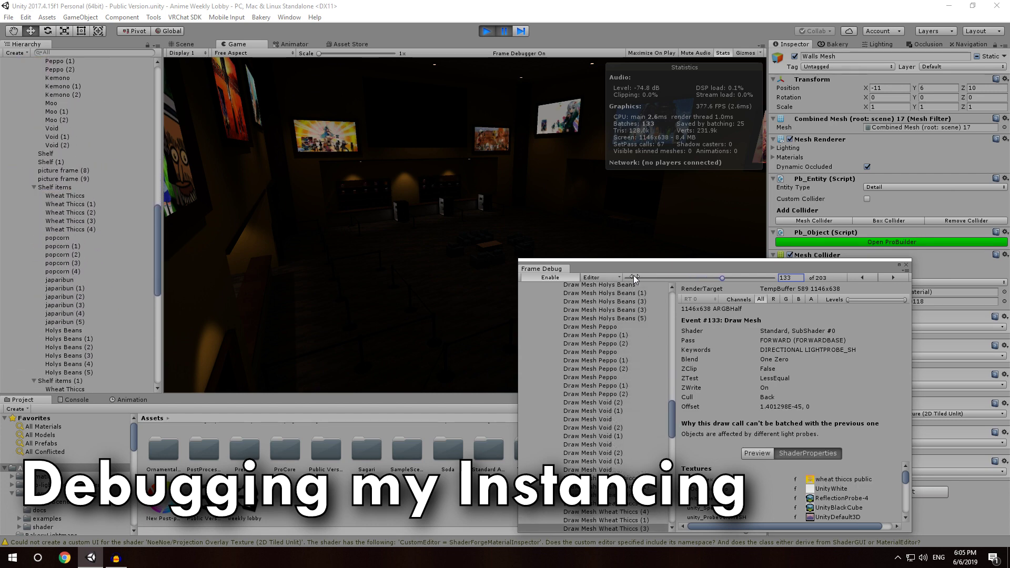
Advance through the Kemono and Moo draw calls into the transparent geometry, up to the canvas Draw Mesh at event 176
key(Right)
key(Right)
key(Right)
key(Right)
key(Right)
key(Right)
key(Right)
key(Right)
key(Right)
key(Right)
key(Right)
key(Right)
key(Right)
key(Right)
key(Right)
key(Right)
key(Right)
key(Right)
key(Right)
key(Right)
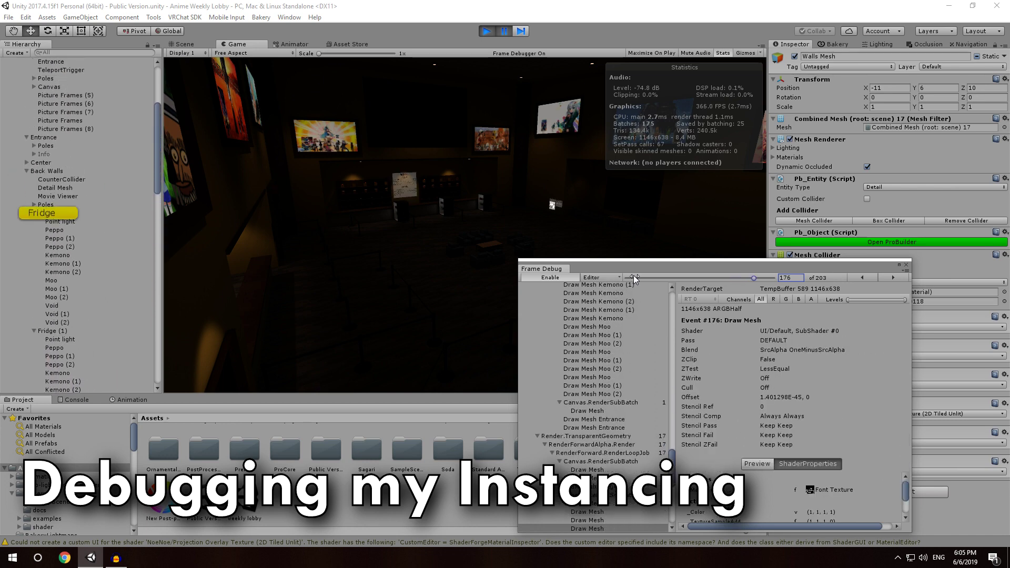
Examine the transparent geometry draws and go to the post-processing Draw Dynamic at event 188
key(Left)
key(Left)
key(Left)
key(Left)
key(Left)
key(Left)
key(Left)
key(Left)
key(Left)
key(Left)
key(Left)
key(Left)
key(Left)
key(Left)
key(Left)
key(Left)
key(Left)
key(Left)
key(Left)
key(Left)
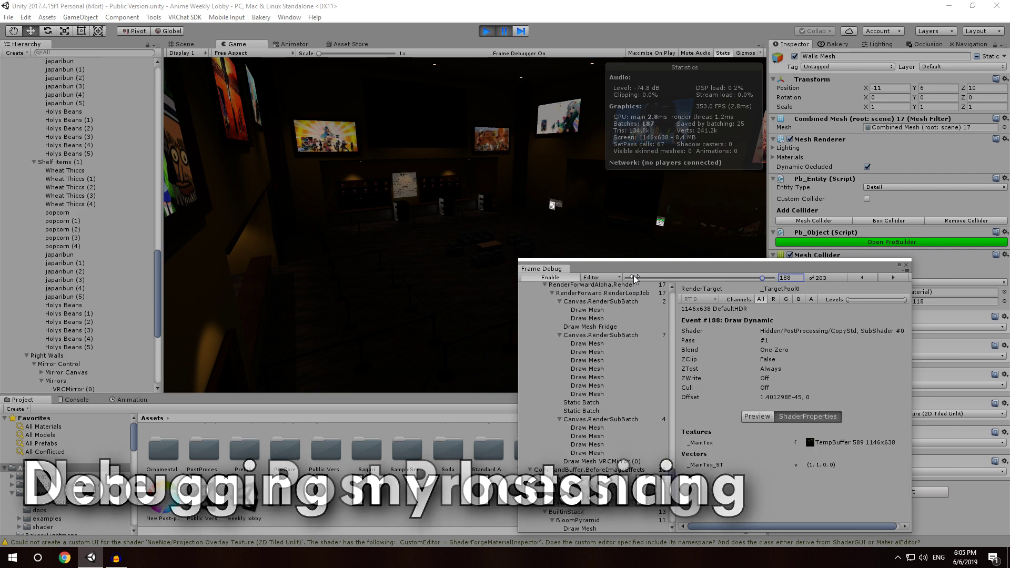
Enter the BloomPyramid group and inspect its second Draw Mesh at event 190
key(Down)
key(Down)
key(Down)
key(Down)
key(Down)
key(Down)
key(Down)
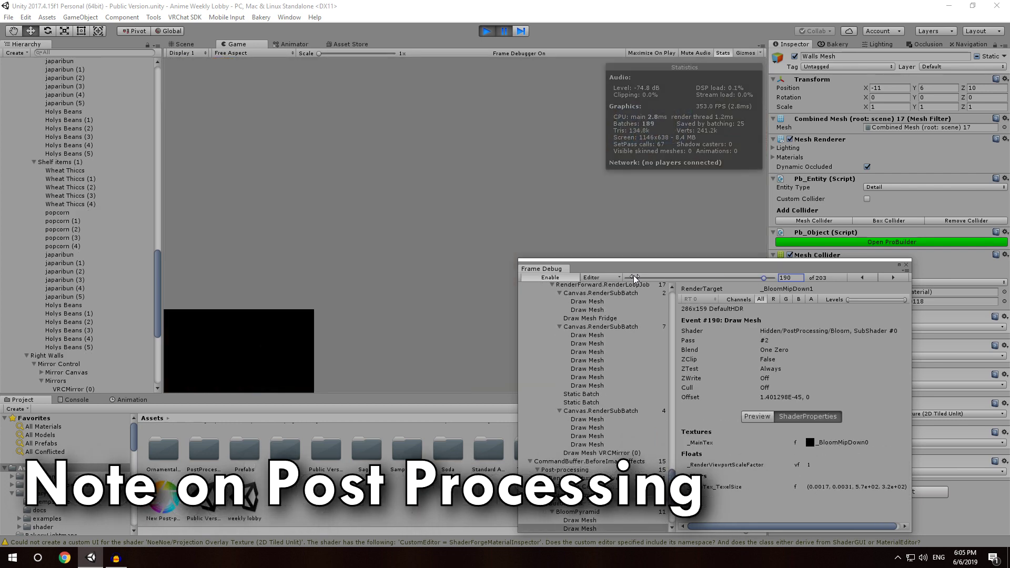
Go through the remaining bloom passes to the LdrColorGradingLut2D Draw Mesh at event 200
key(Down)
key(Down)
key(Down)
key(Down)
key(Down)
key(Down)
key(Down)
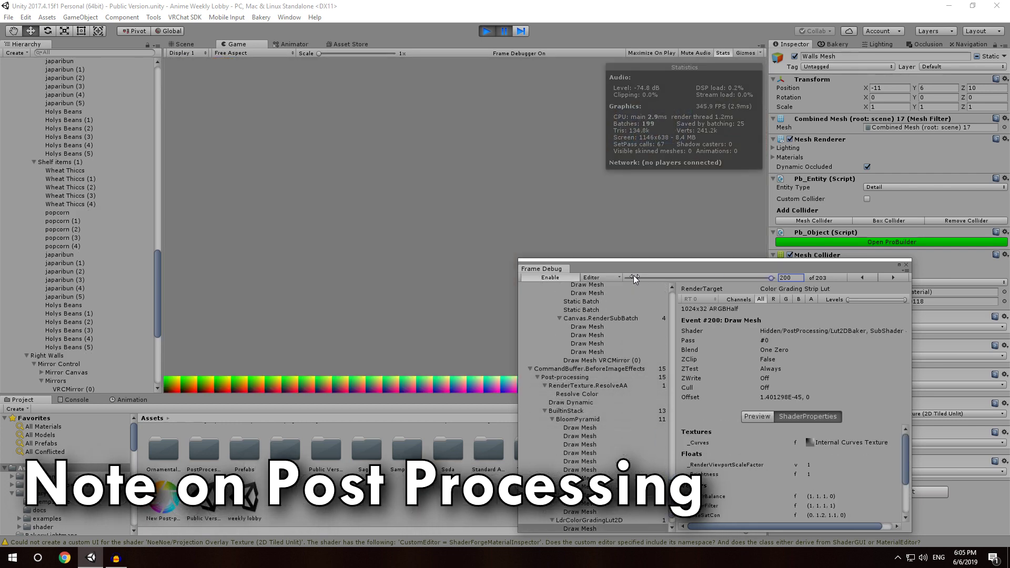
Inspect the final post-processing Uber pass at event 201
key(Up)
key(Up)
key(Up)
key(Up)
key(Up)
key(Up)
key(Up)
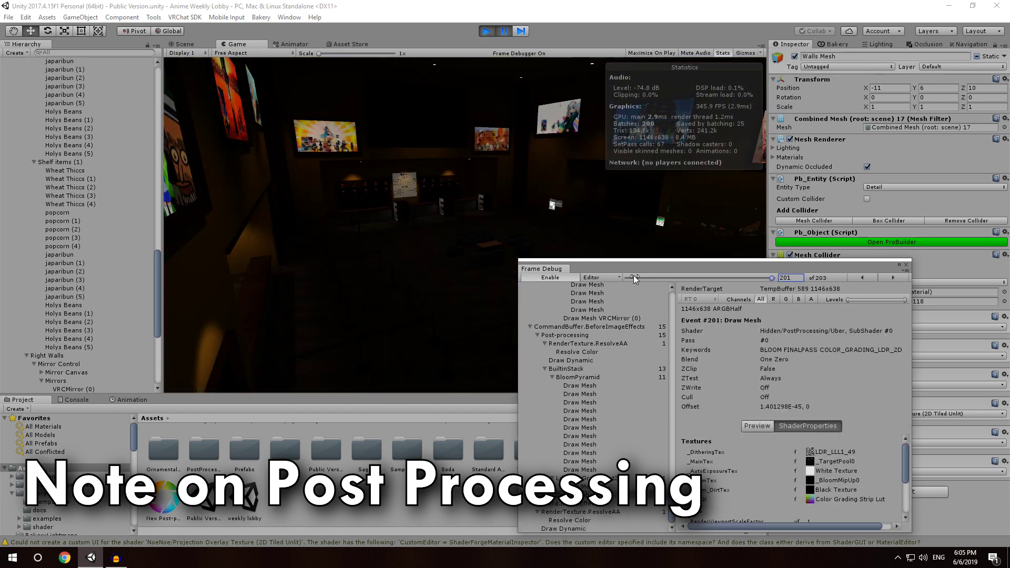
Go back through the post-processing draws to the first BloomPyramid Draw Mesh at event 189
key(Up)
key(Up)
key(Up)
key(Up)
key(Up)
key(Up)
key(Up)
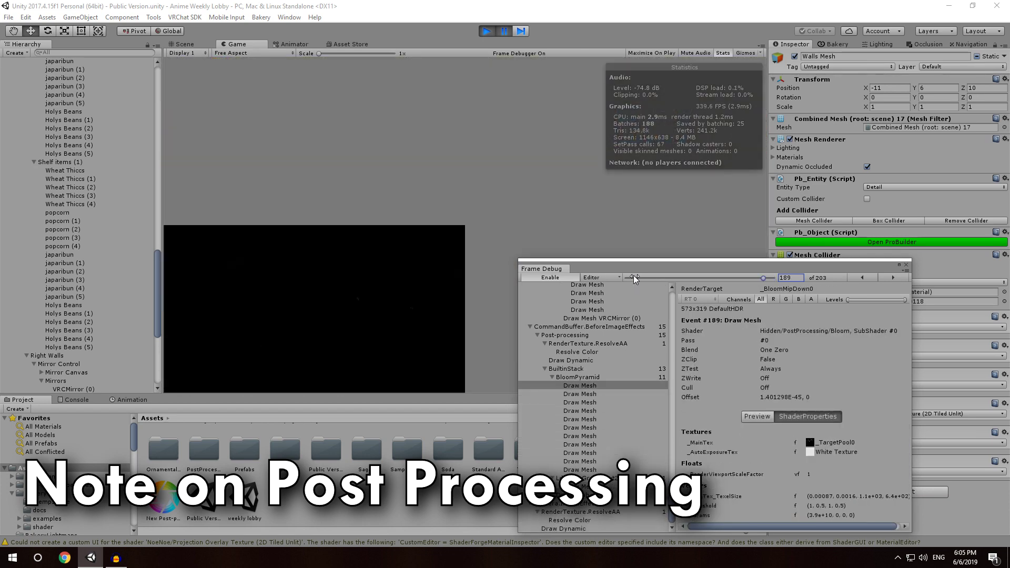
Go through the BloomPyramid passes from event 189 to the Draw Mesh at event 197
key(Down)
key(Down)
key(Down)
key(Down)
key(Down)
key(Down)
key(Down)
key(Down)
key(Down)
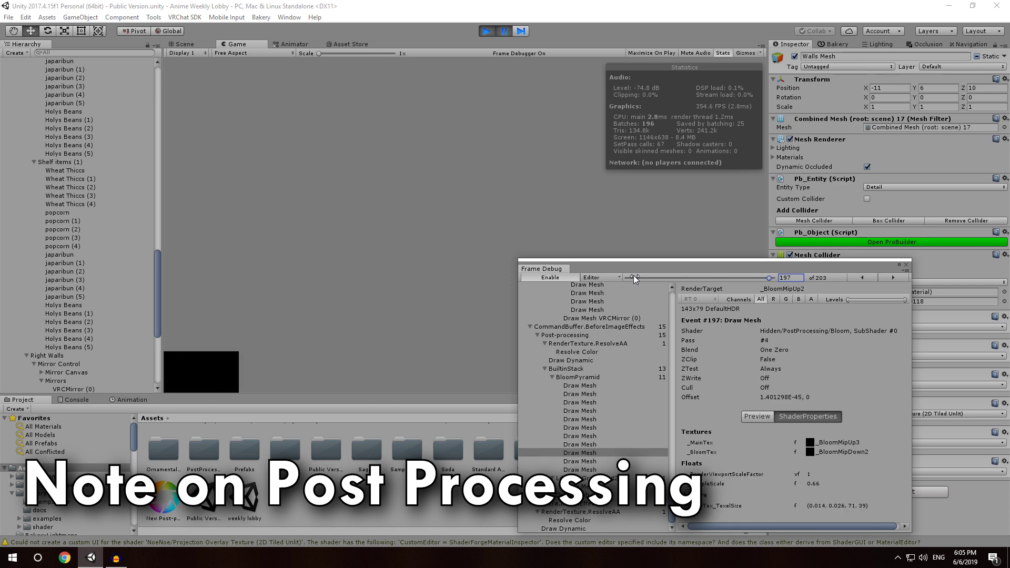
Review the neighbouring bloom passes and inspect the colour grading LUT Draw Mesh at event 200
key(Up)
key(Up)
key(Up)
key(Up)
key(Up)
key(Up)
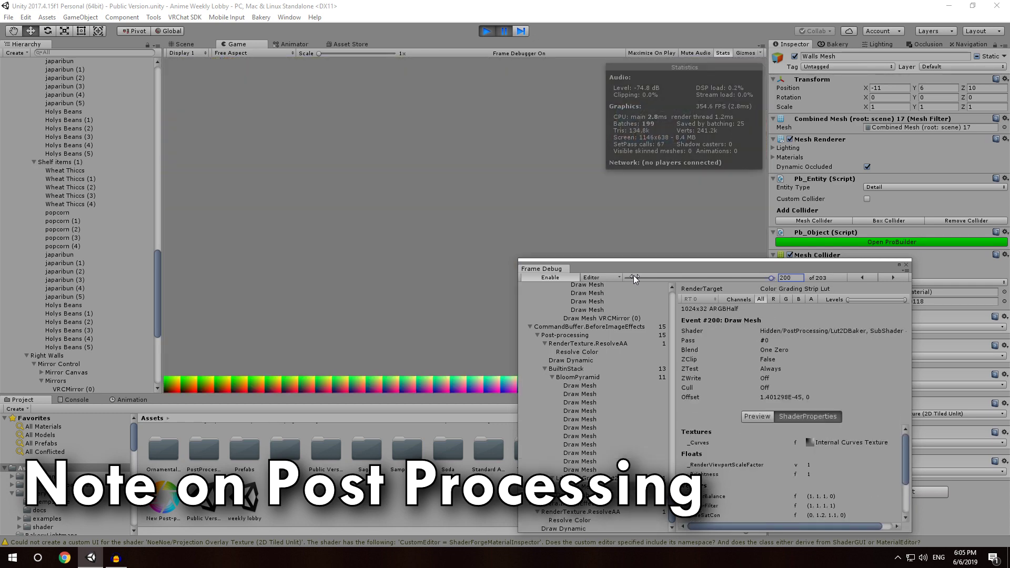
Inspect the BloomPyramid Draw Mesh at event 198, which renders to _BloomMipUp1
key(Down)
key(Down)
key(Down)
key(Down)
key(Down)
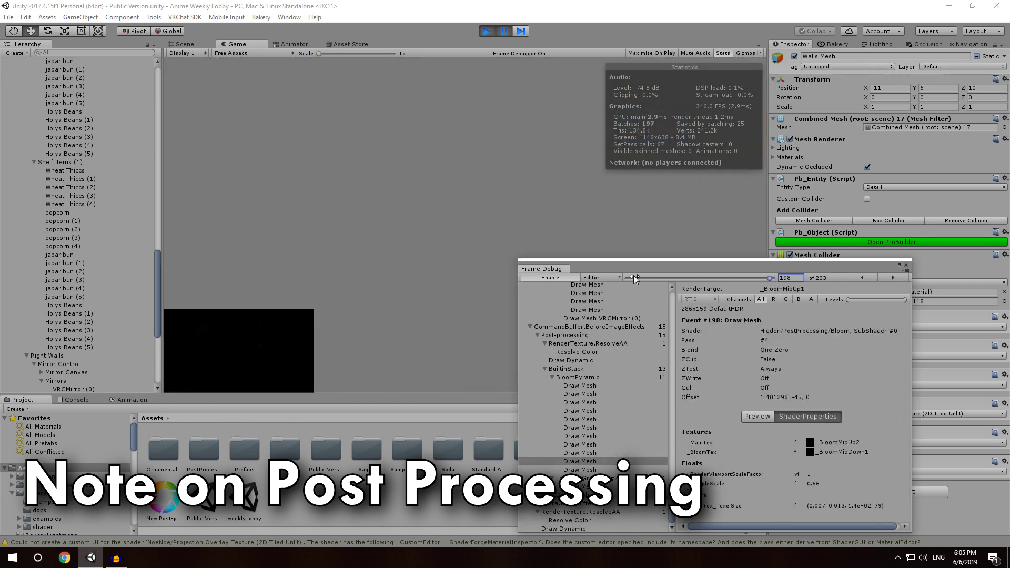
Compare the neighbouring post-processing draws back and forth, ending on the BloomPyramid Draw Mesh at event 197
key(Up)
key(Up)
key(Up)
key(Up)
key(Up)
key(Down)
key(Down)
key(Down)
key(Down)
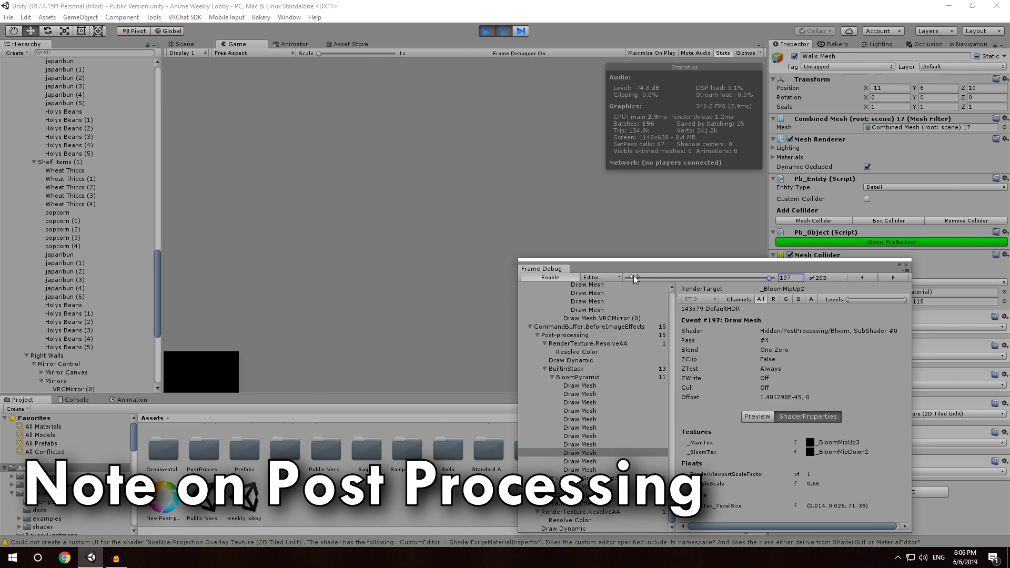
key(Up)
key(Up)
key(Down)
key(Down)
key(Down)
key(Up)
key(Up)
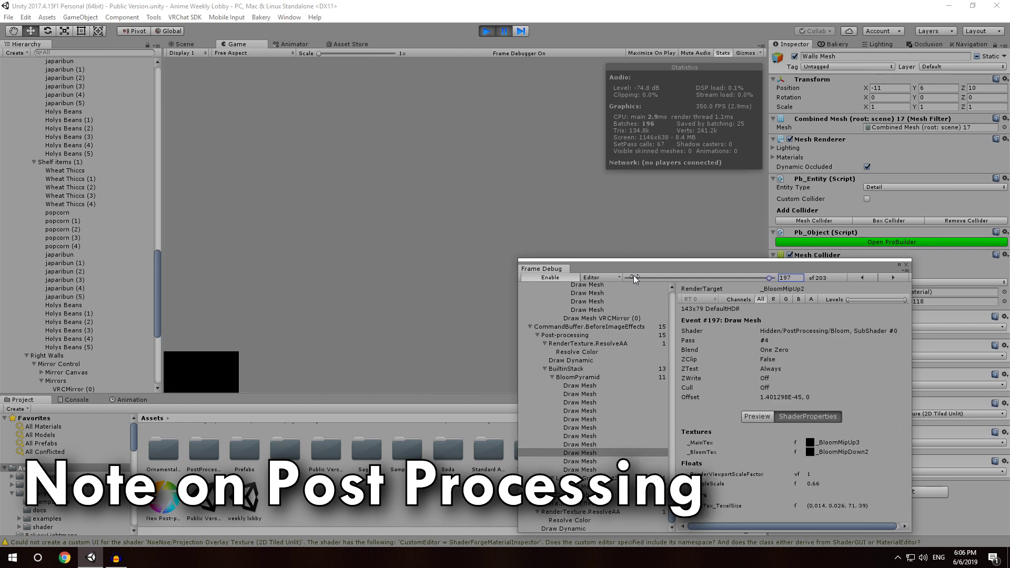